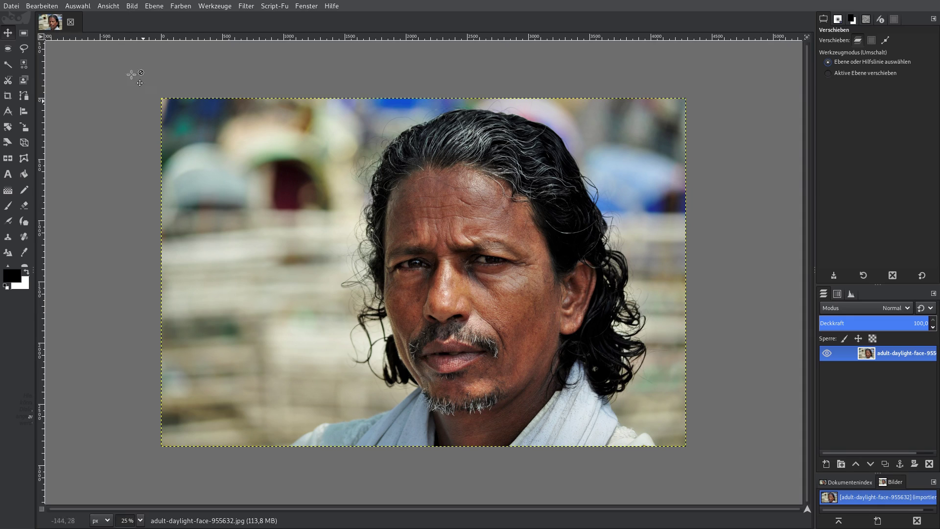
Step: Scale the image to 1920 px wide (1920 × 1275) with the proportions linked
click(132, 6)
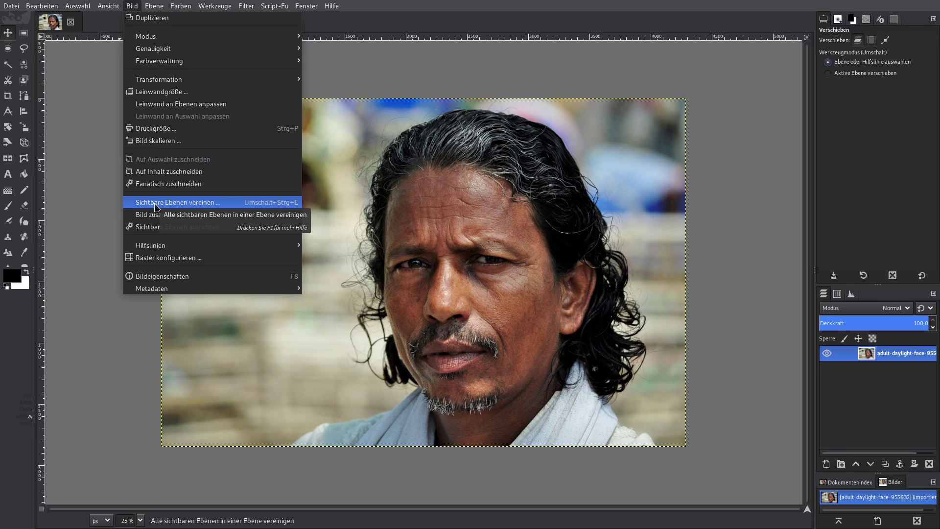
click(157, 141)
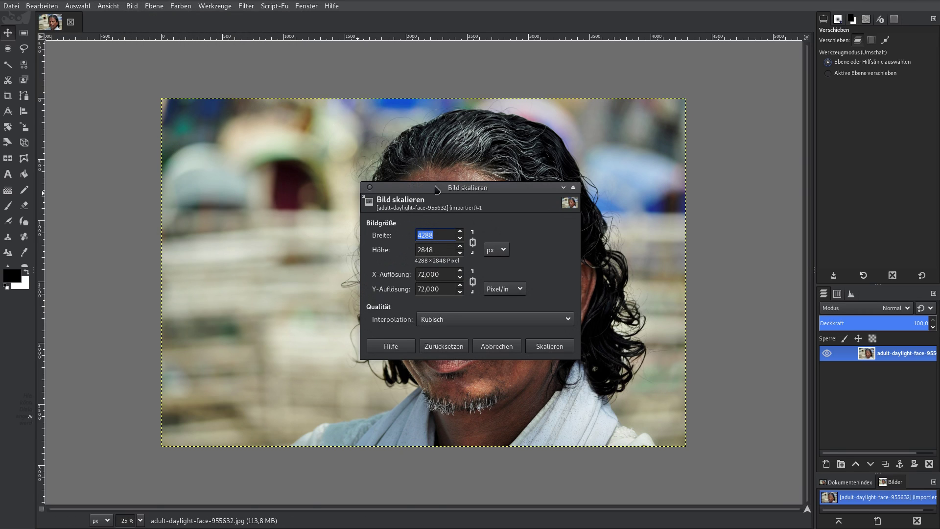
drag(437, 188, 194, 99)
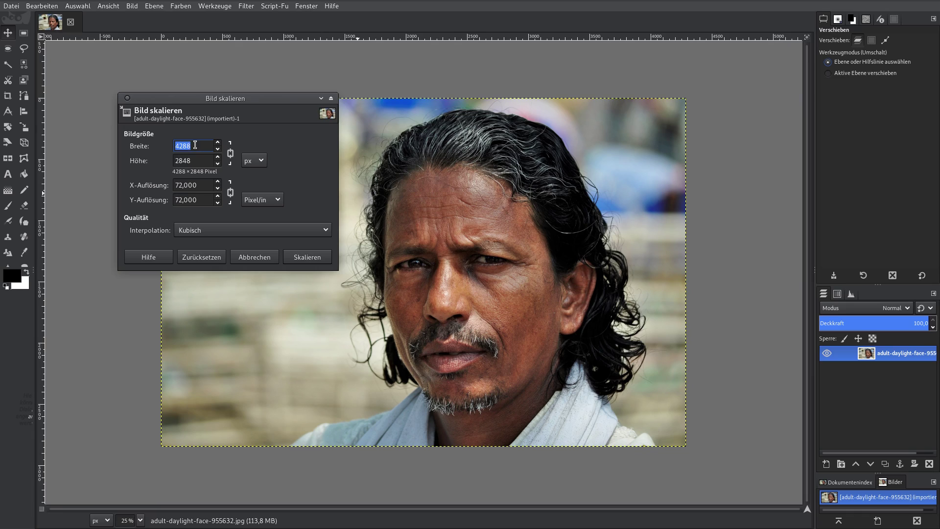
text(1920)
click(311, 257)
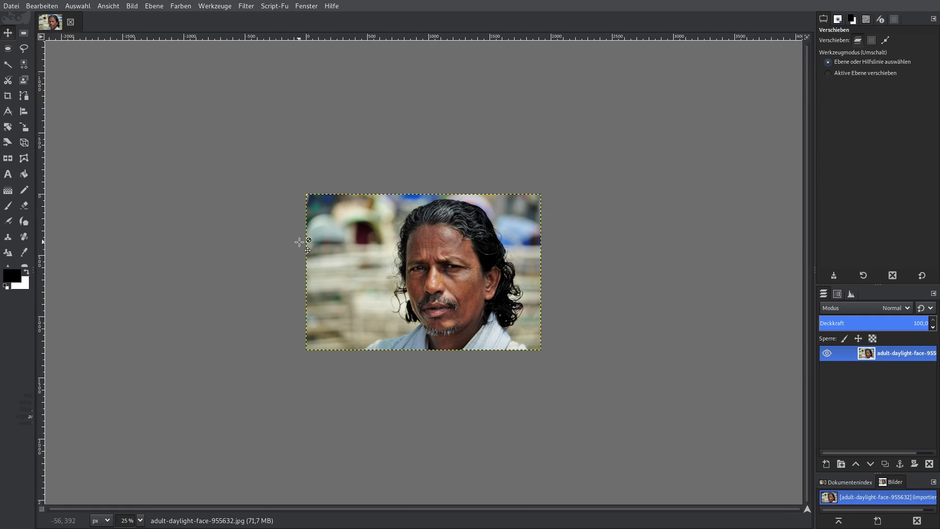
Step: Fit the whole image in the window and duplicate the photo layer
key(shift+m)
key(ctrl+shift+j)
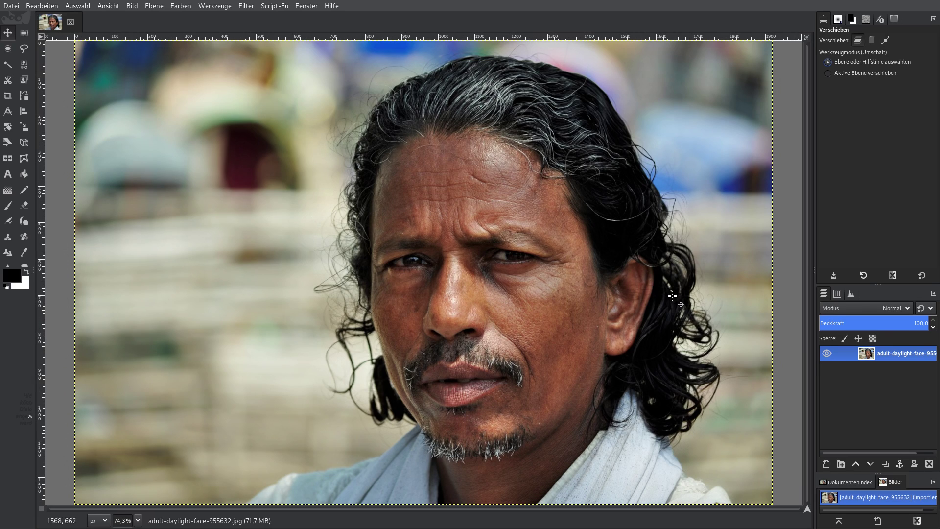
click(880, 464)
click(881, 464)
click(880, 464)
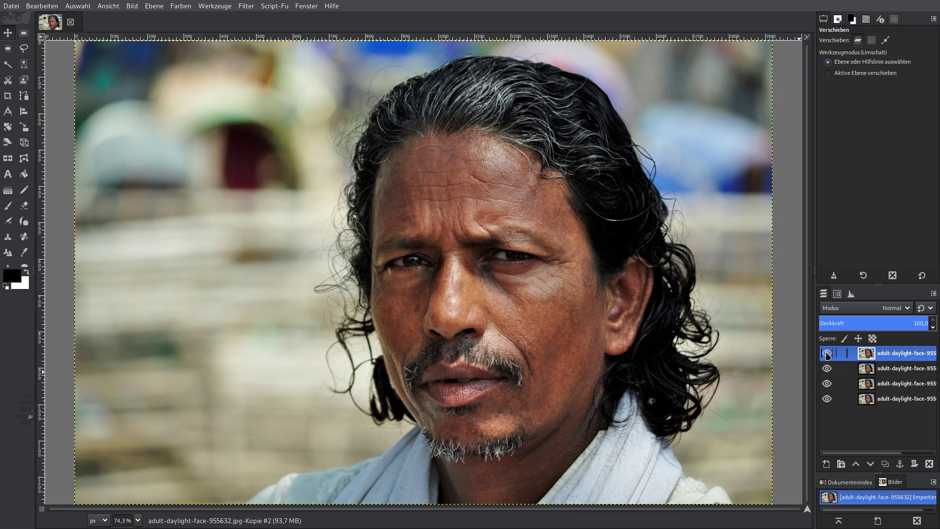
Step: Hide the top and bottom layers and make the second copy the active layer
click(827, 353)
click(827, 398)
click(867, 372)
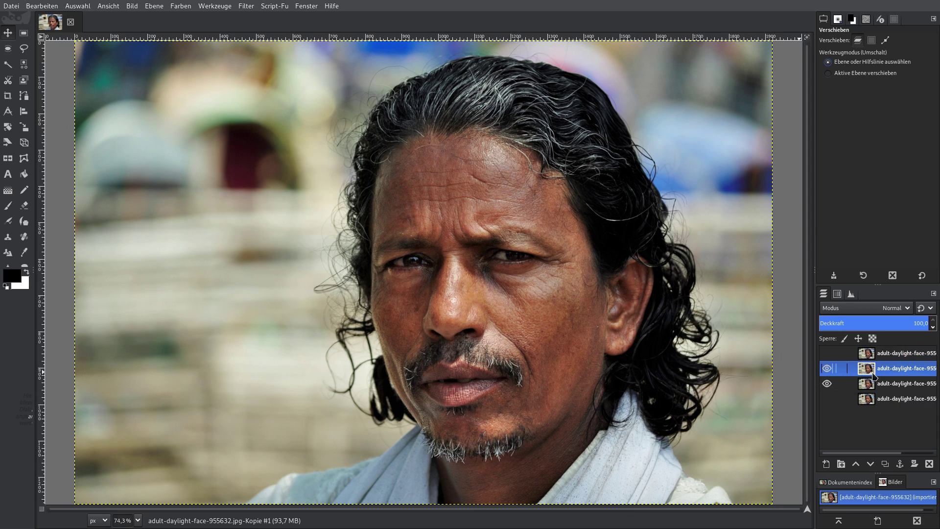
click(181, 7)
mouse_move(245, 6)
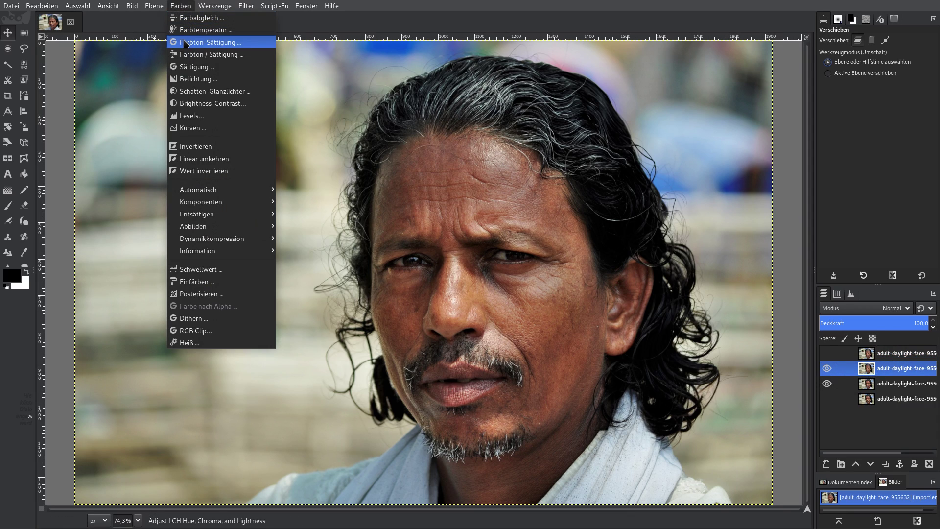
mouse_move(269, 60)
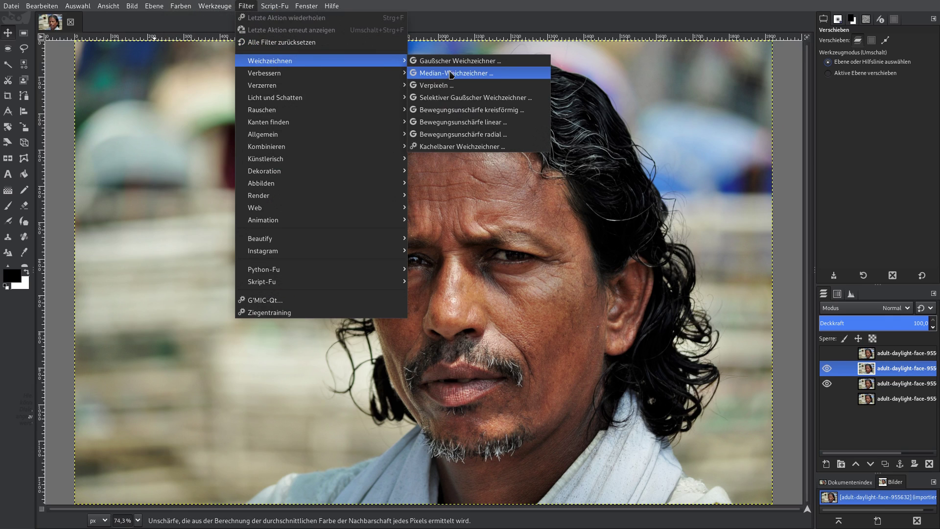
Step: Blur the second layer with a size-15 Gaussian blur and set its opacity to 35%
click(450, 73)
double_click(839, 172)
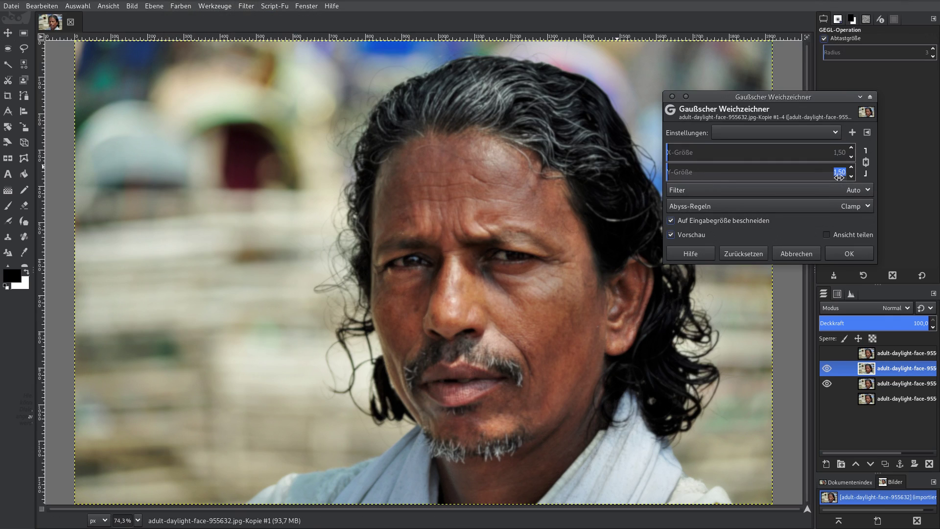
text(158)
key(BackSpace)
key(Return)
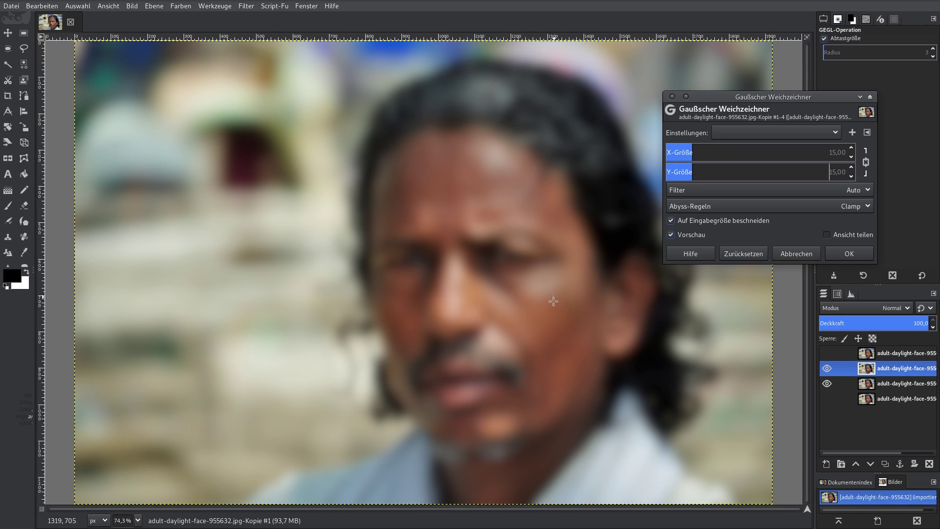
click(858, 259)
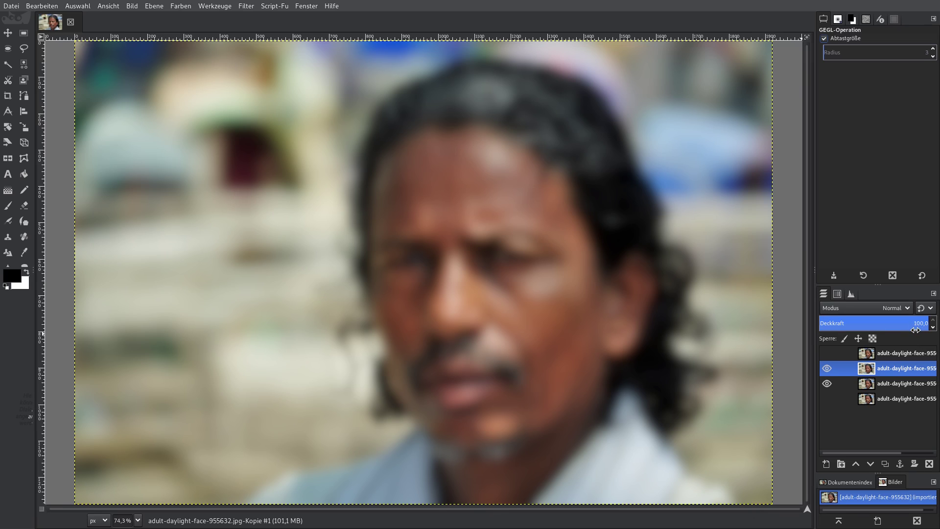
text(35)
key(Return)
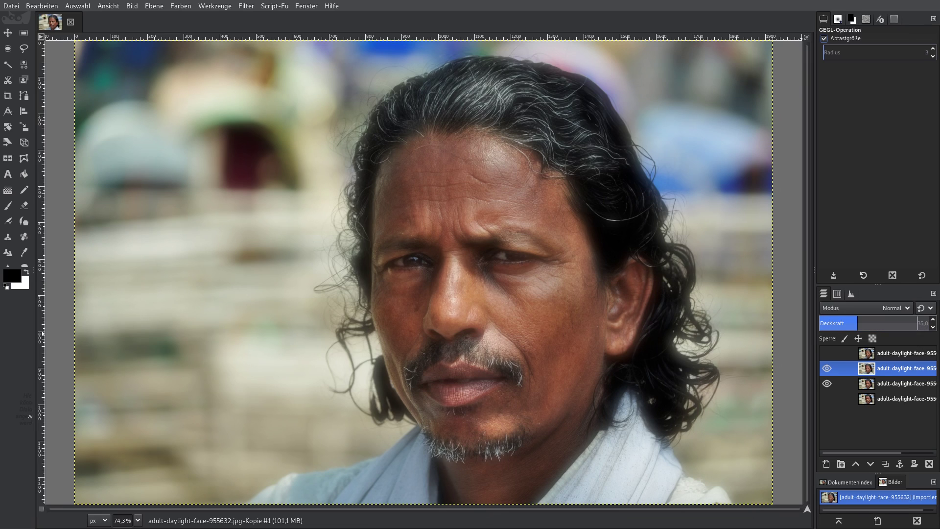
Step: Show and select the top copy, and set its blend mode to Lebhaftes Licht
click(827, 354)
click(869, 356)
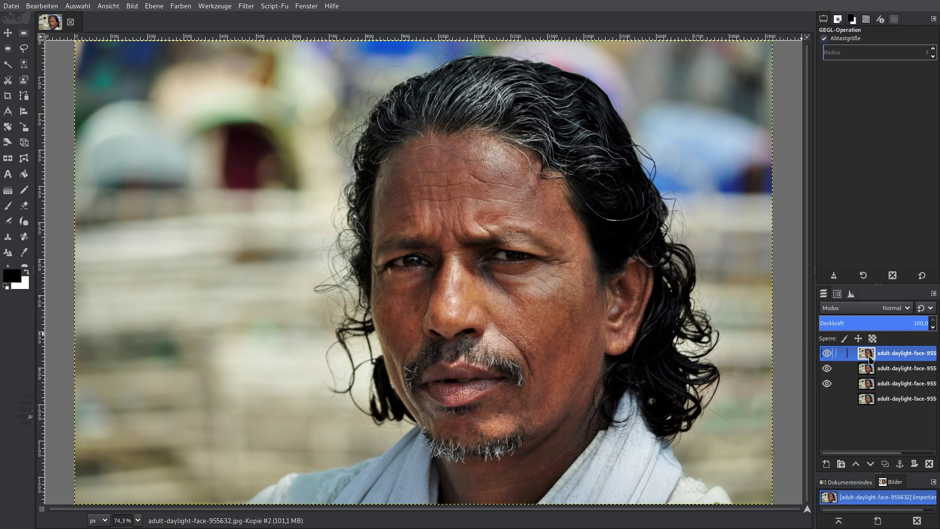
click(906, 310)
scroll(881, 372, down, 3)
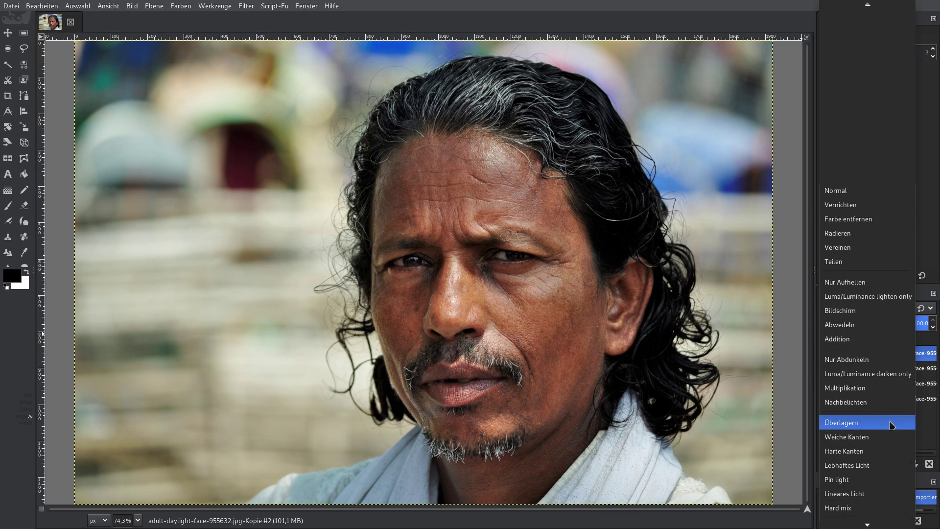
click(881, 469)
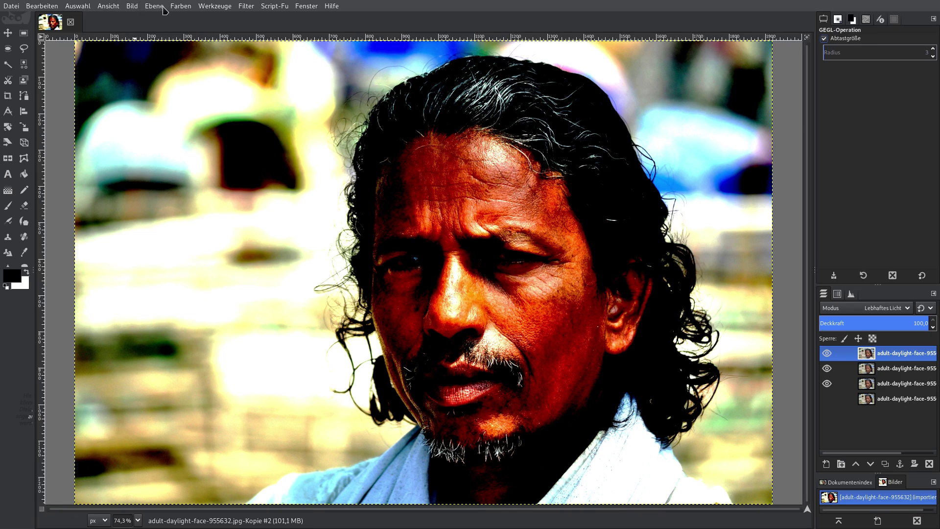
Step: Reduce the top layer's contrast by 50 with Helligkeit/Kontrast
click(179, 7)
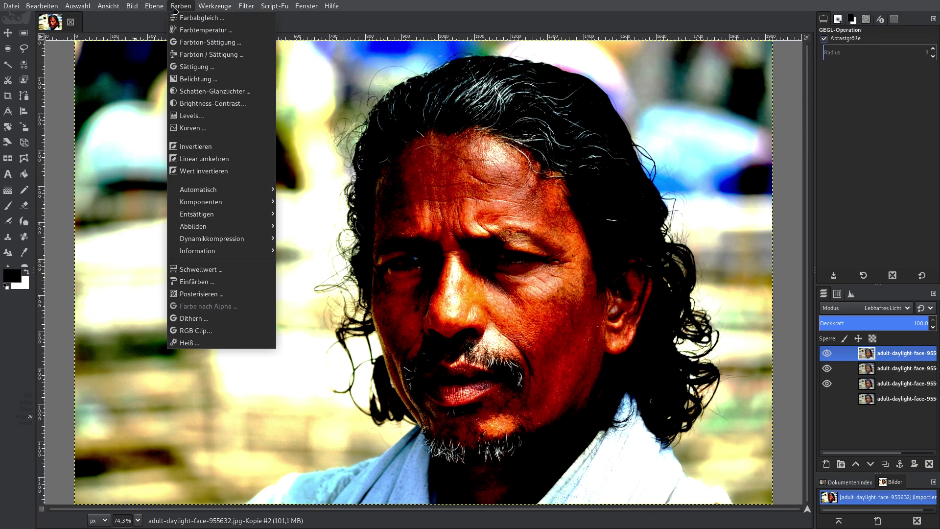
click(193, 104)
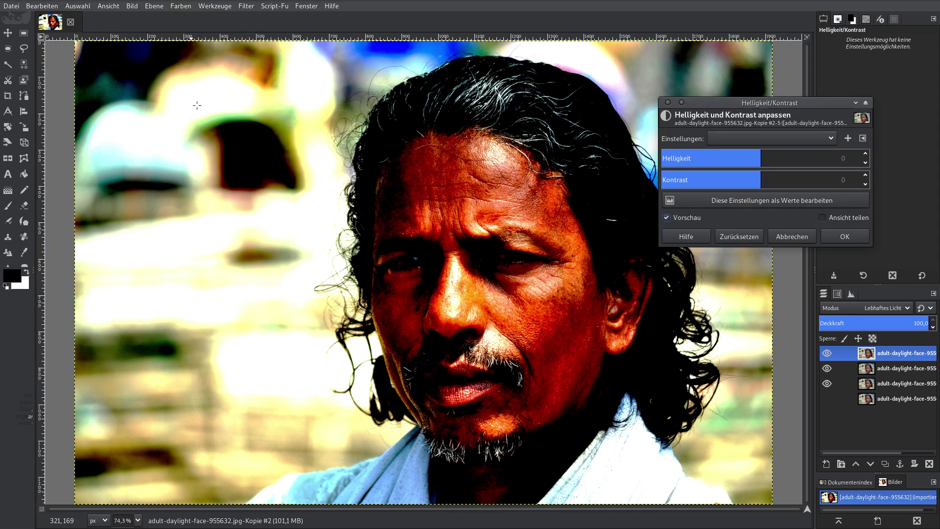
click(852, 187)
text(-50)
key(Return)
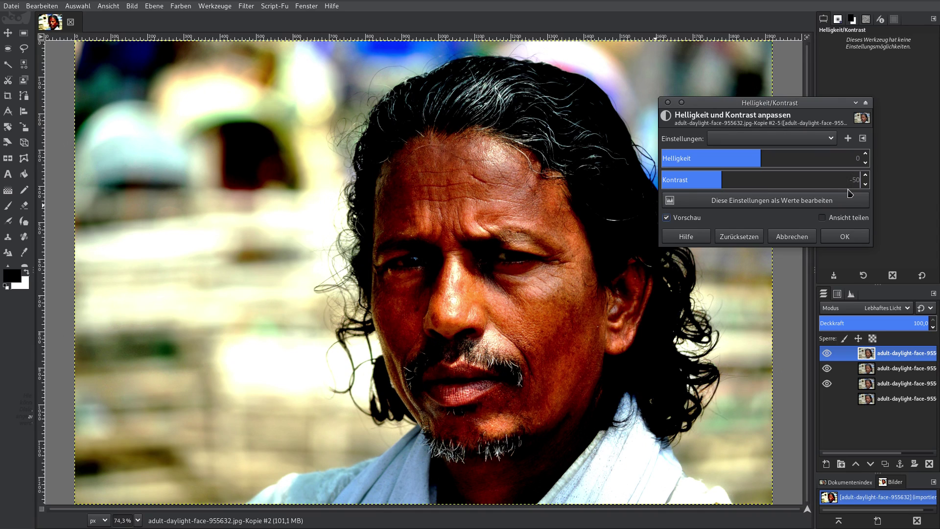
click(846, 238)
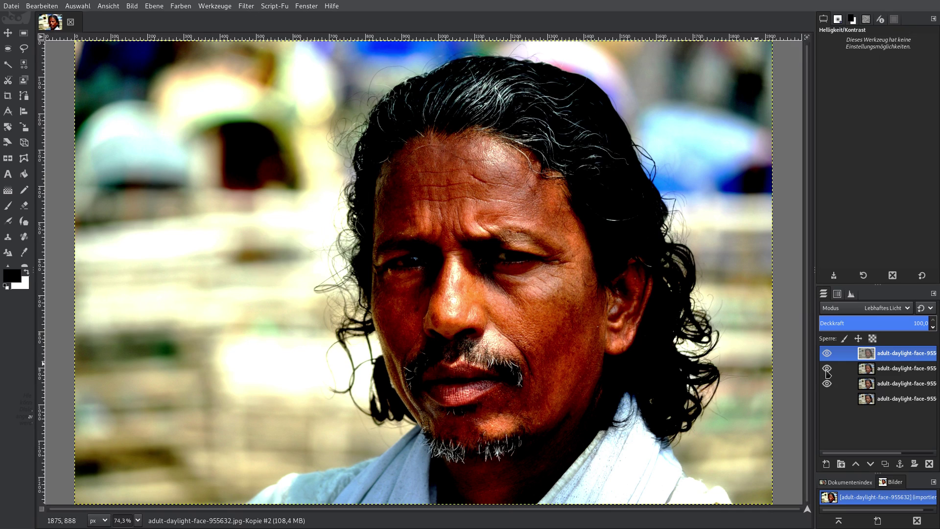
Step: Apply a Hochpass filter with standard deviation 15 to the top layer
click(247, 6)
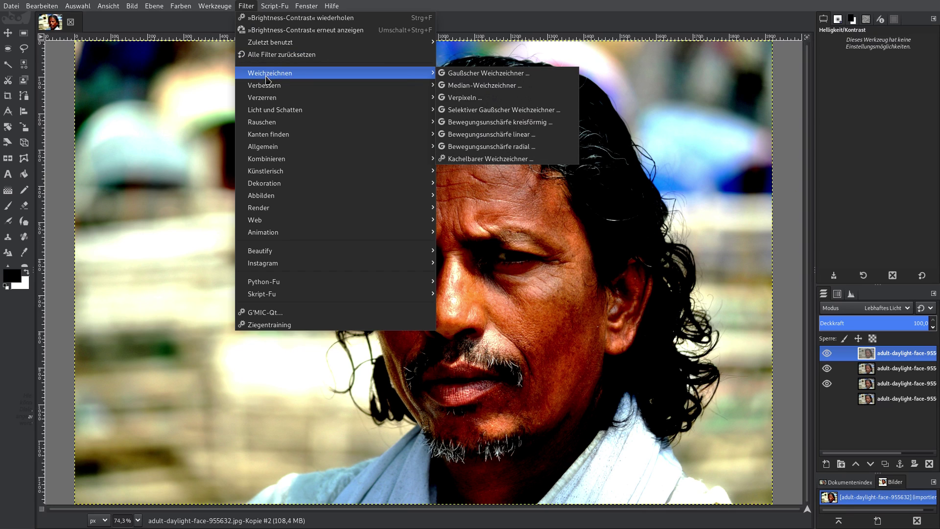
mouse_move(265, 85)
click(480, 109)
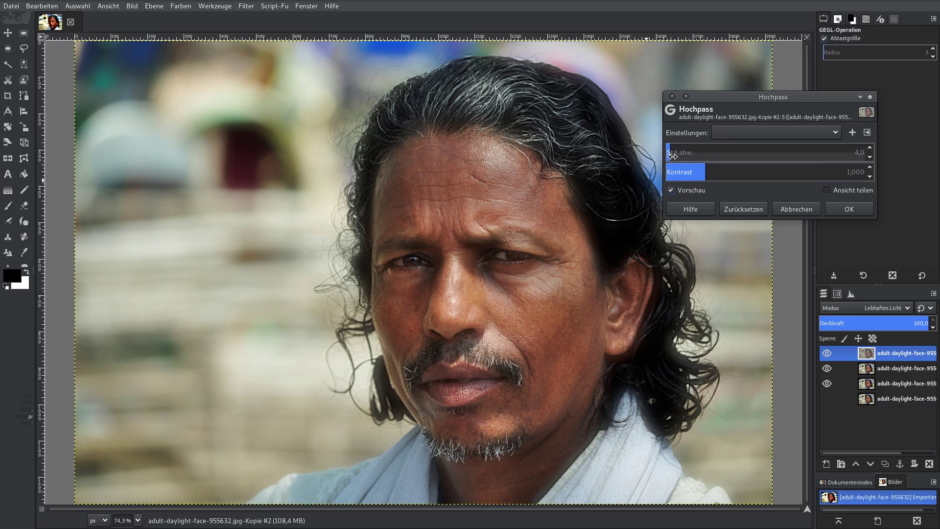
click(852, 152)
text(15)
key(Return)
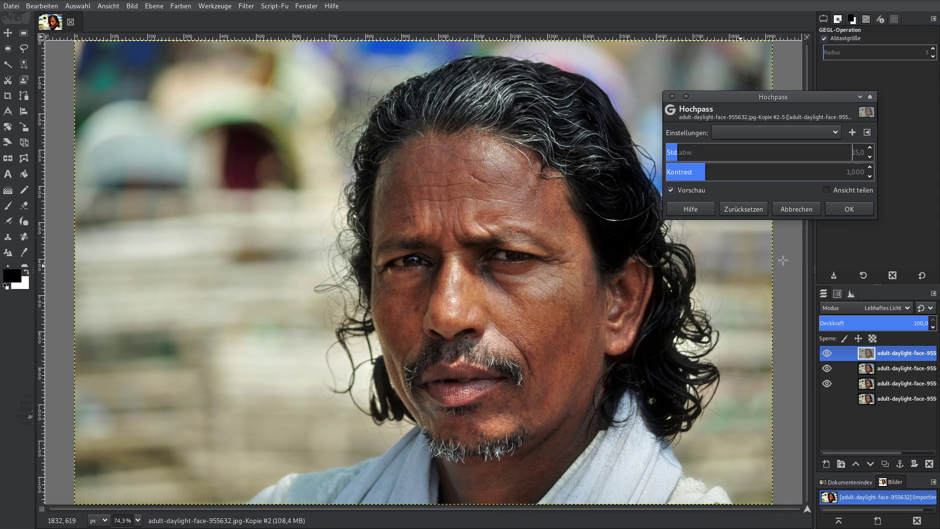
click(850, 207)
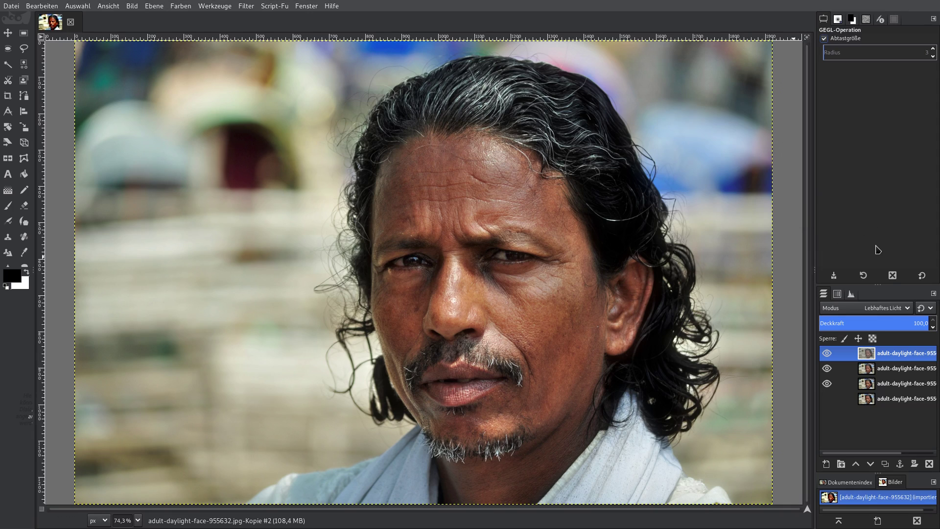
Step: Apply a Brightness-Contrast adjustment with contrast 35 on the high-pass top layer
click(870, 369)
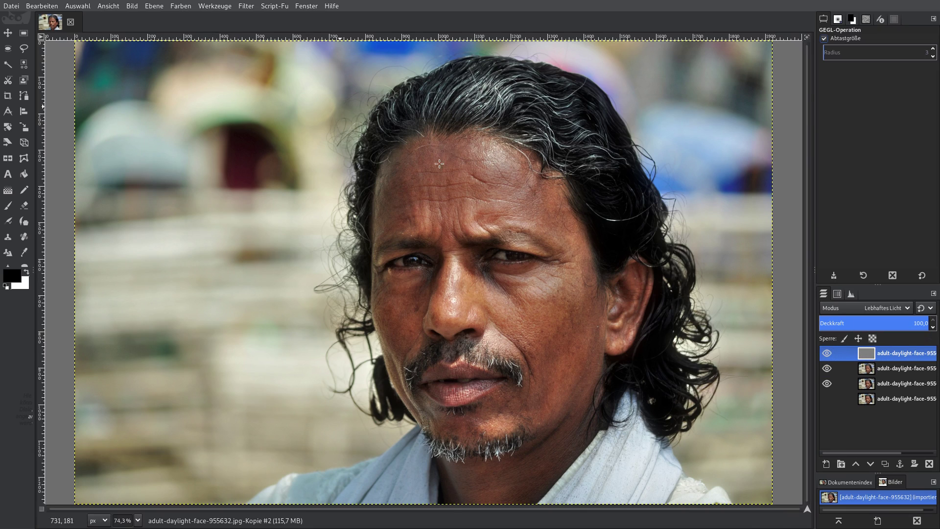
click(181, 6)
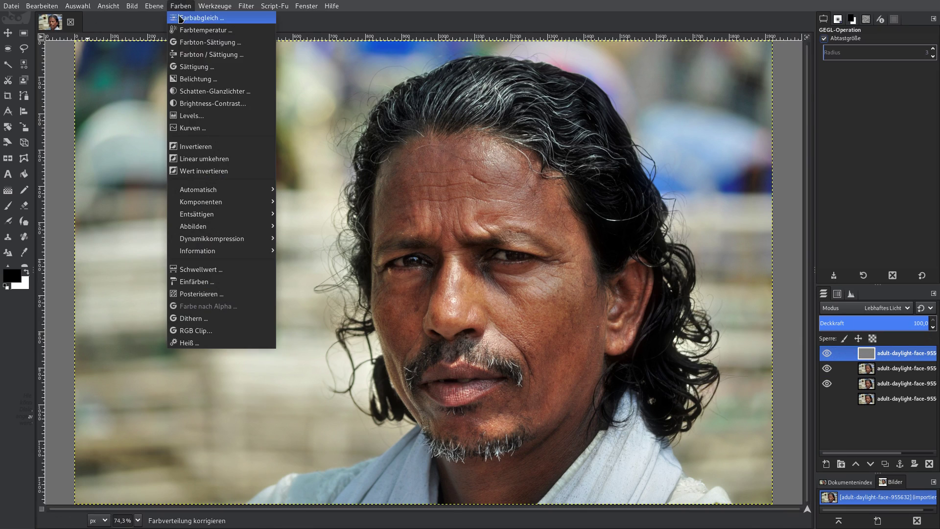
click(188, 103)
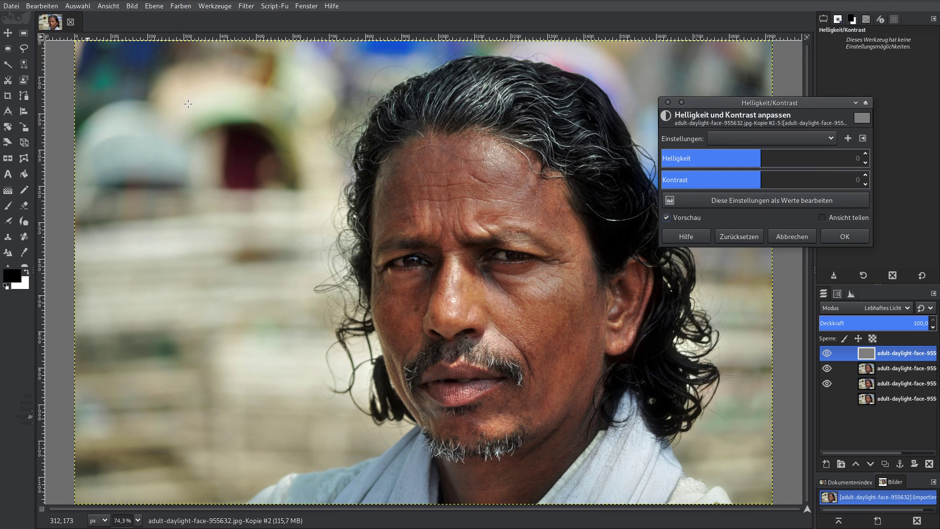
click(879, 373)
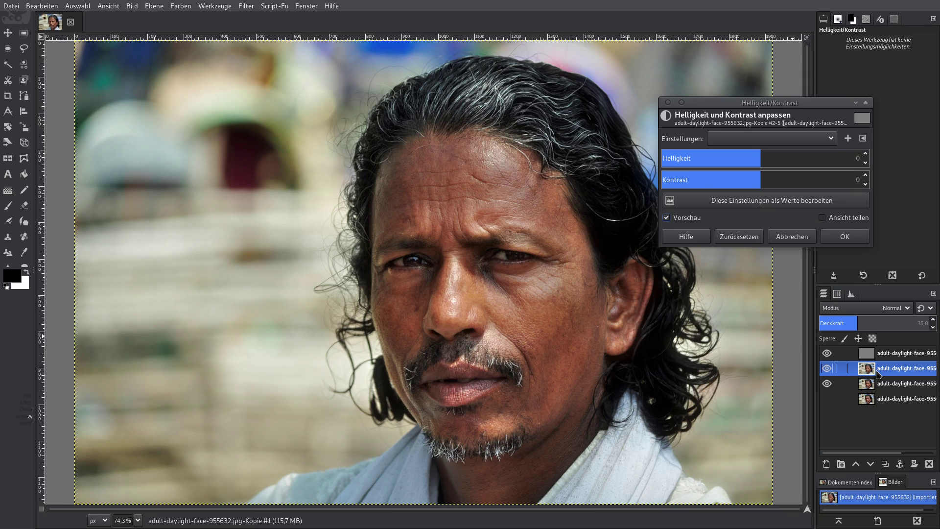
click(871, 355)
click(856, 181)
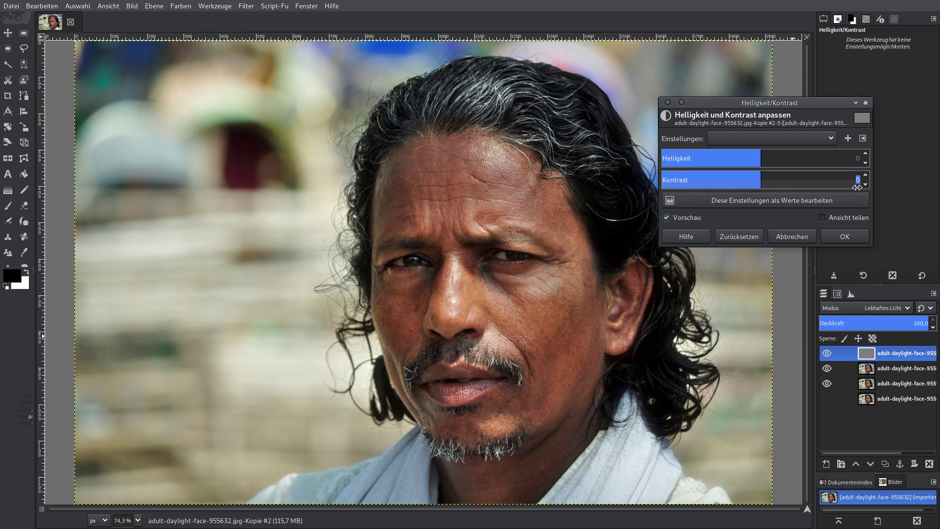
text(35)
key(Return)
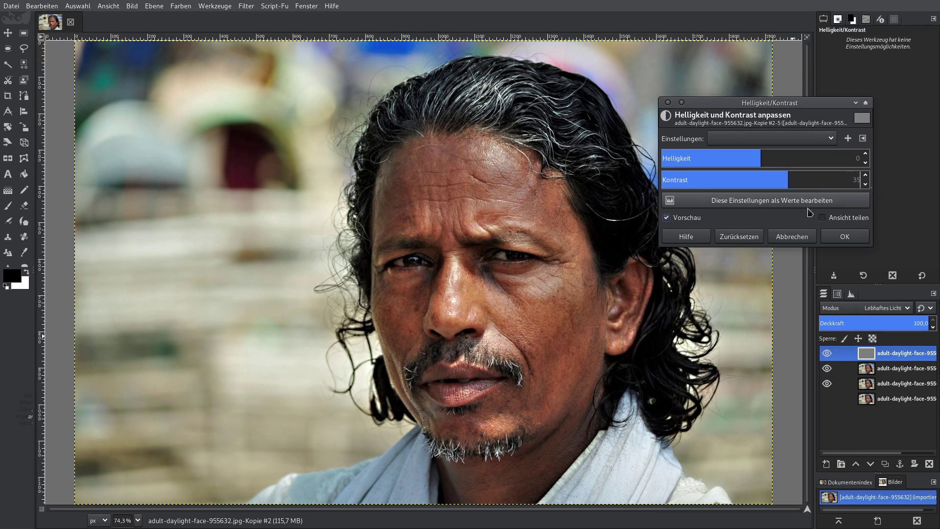
click(844, 237)
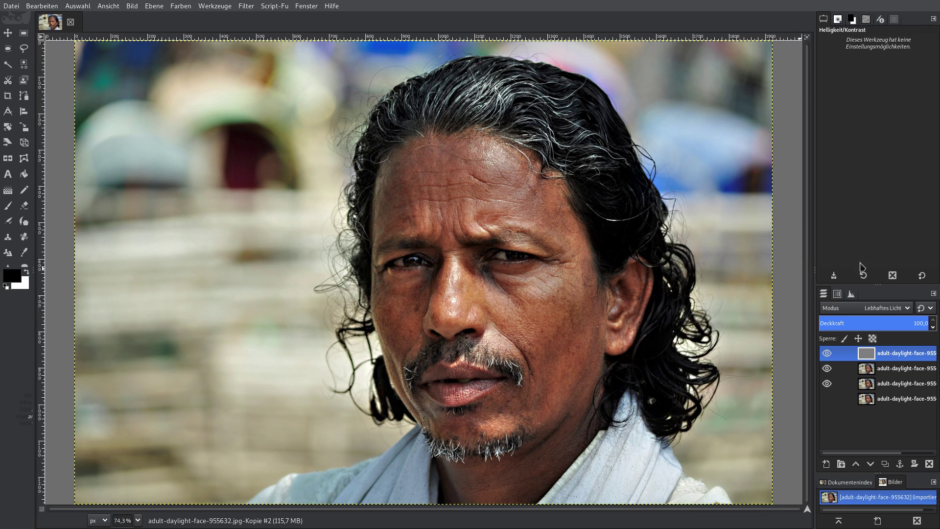
Step: Try contrast 35 on the 35%-opacity copy layer, discard it, and reselect the top layer
click(861, 368)
click(180, 6)
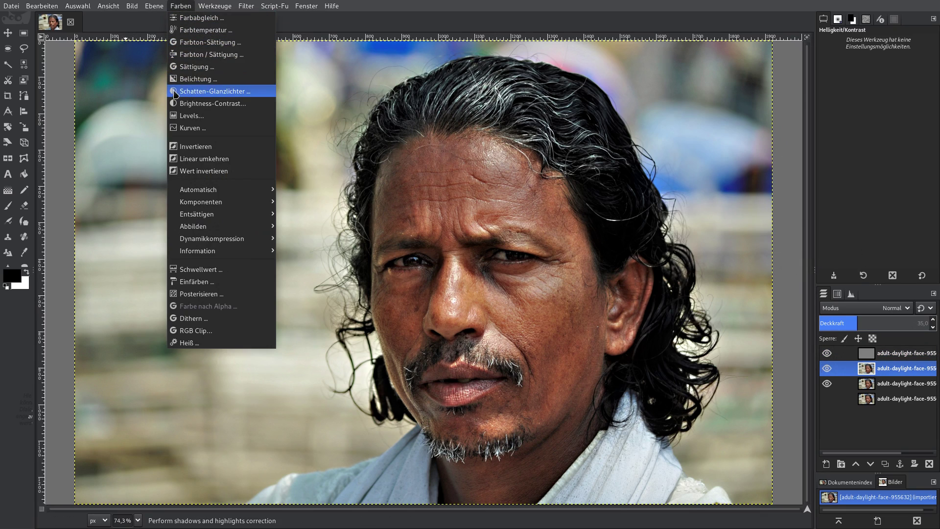
click(177, 103)
click(854, 186)
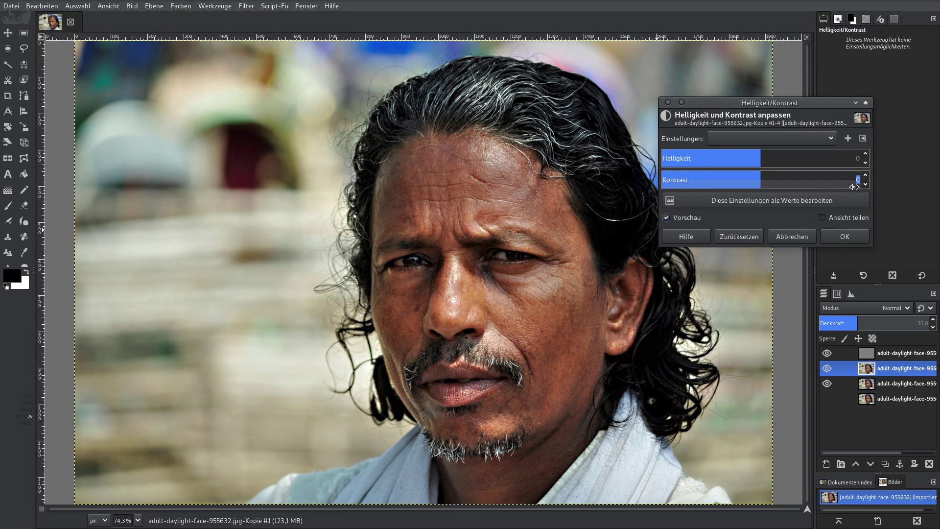
text(35)
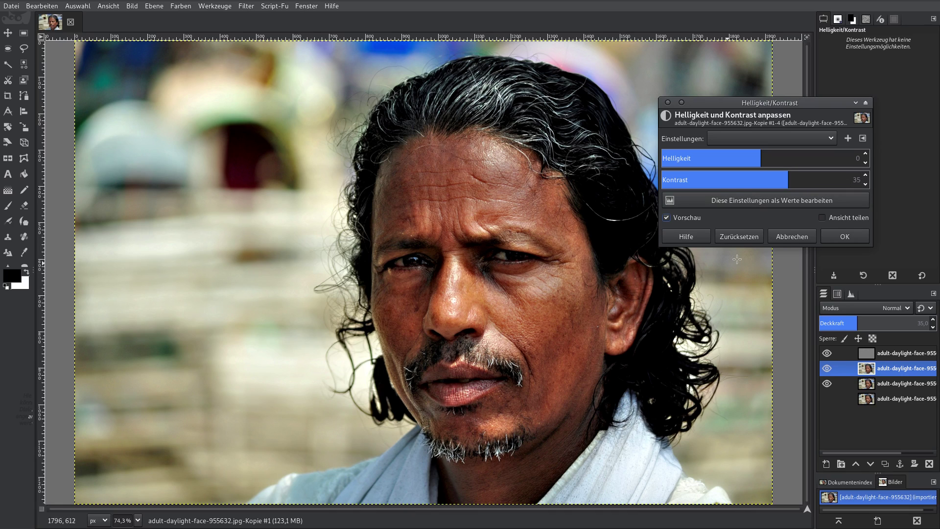
click(792, 238)
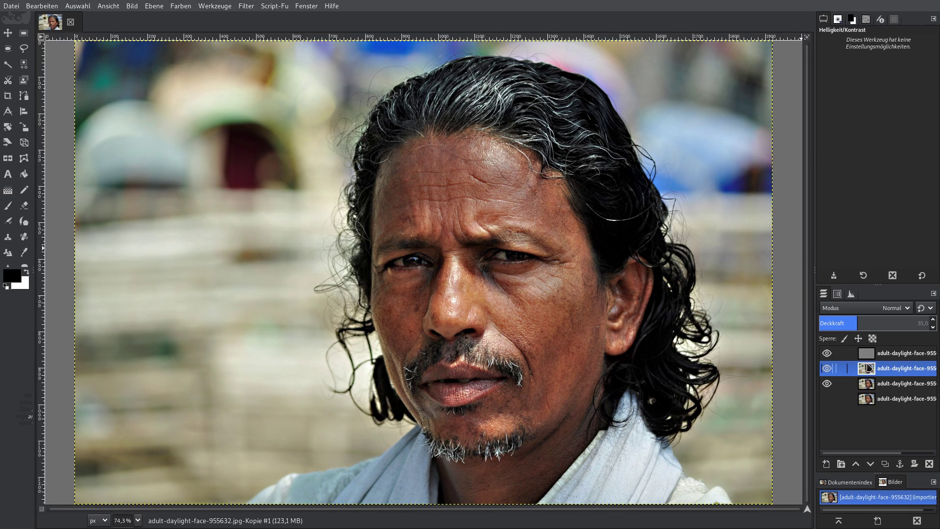
click(864, 356)
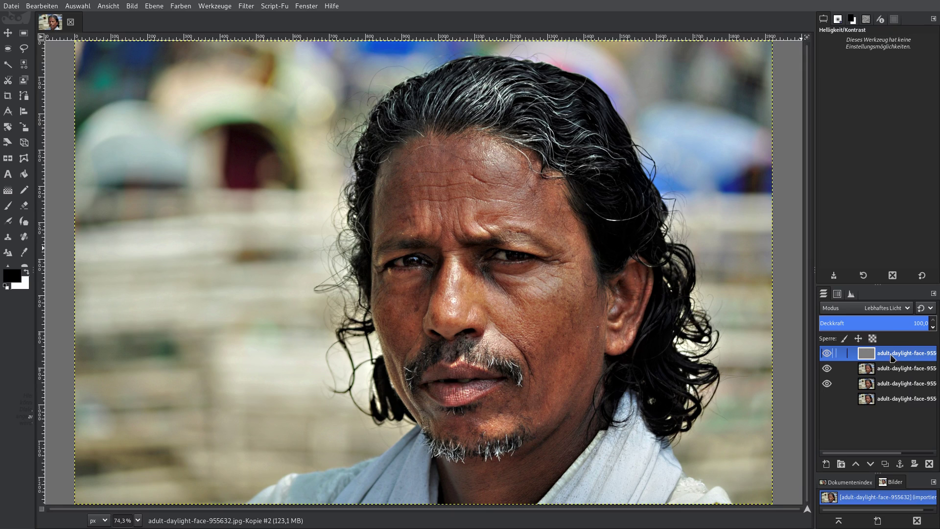
Step: Toggle the vivid-light top layer off and on to compare, leaving it selected
click(865, 375)
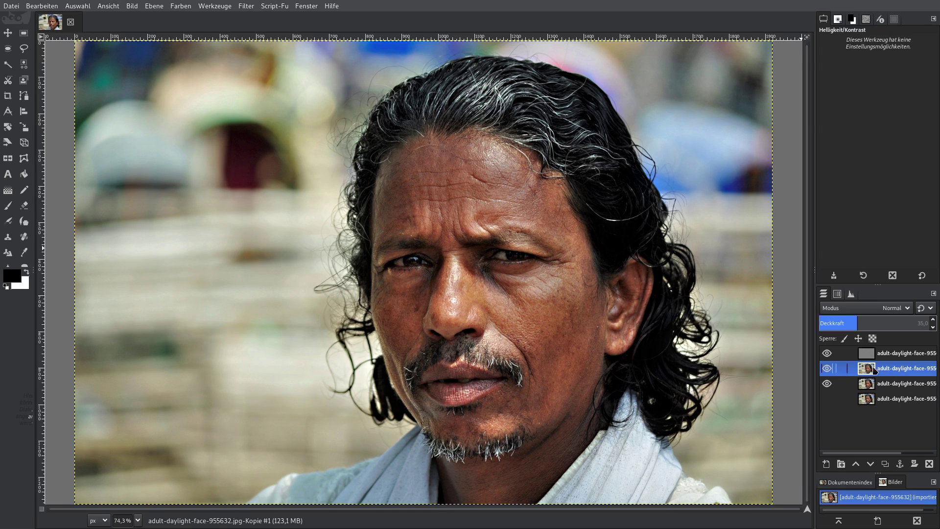
click(827, 354)
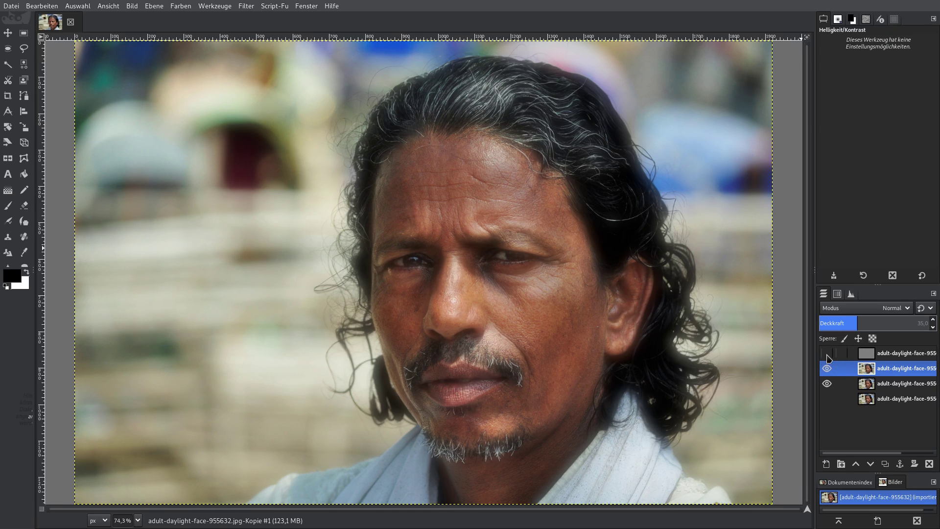
click(827, 353)
click(866, 354)
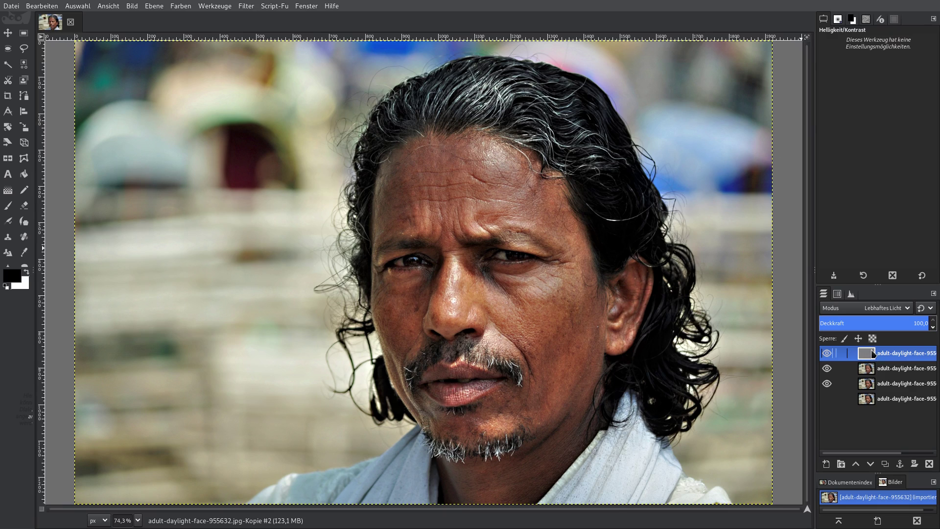
Step: Set the foreground colour to grey from the recent colours
click(14, 278)
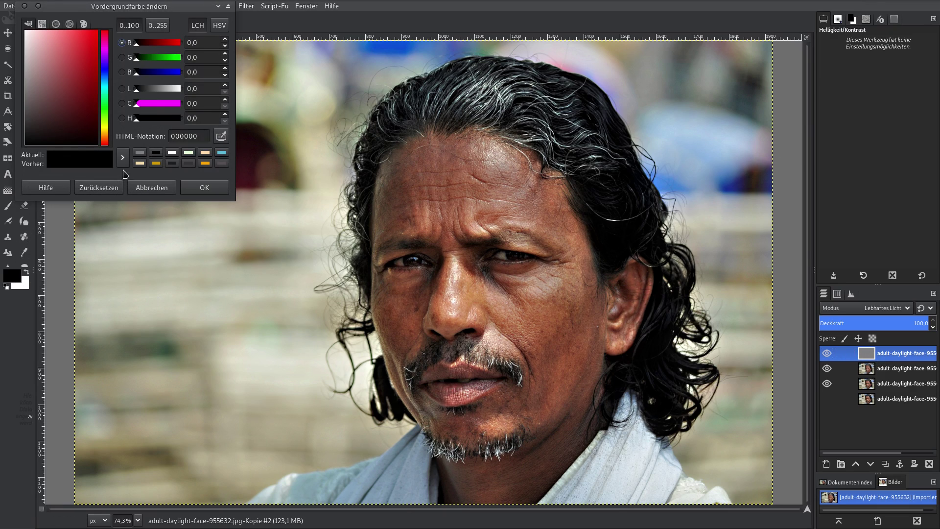
click(139, 155)
click(200, 185)
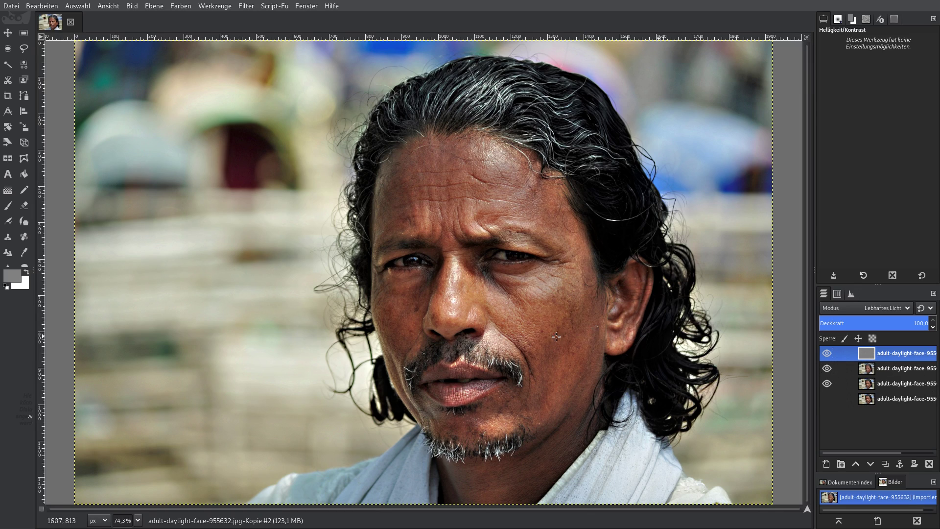
Step: Switch to the Paintbrush tool
click(8, 205)
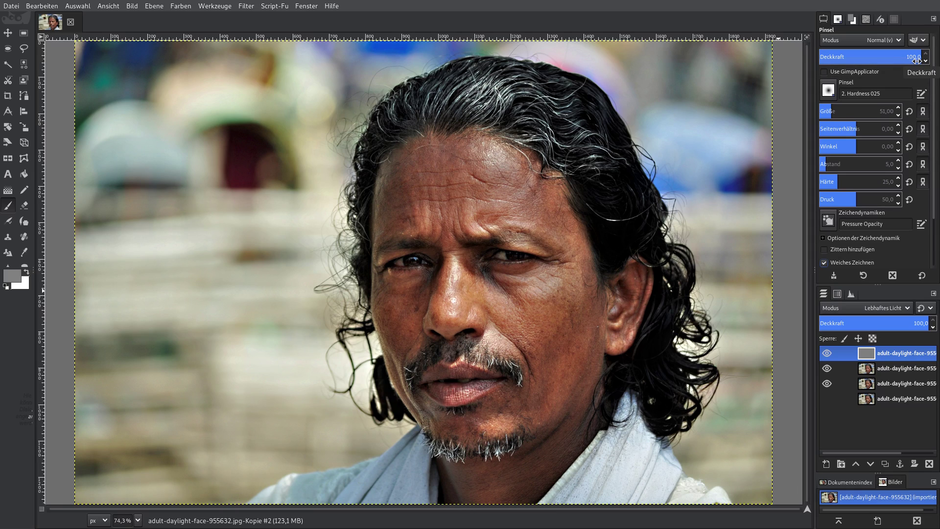
Step: Lower the brush opacity to 65 and enlarge its size to about 153
drag(917, 61, 909, 58)
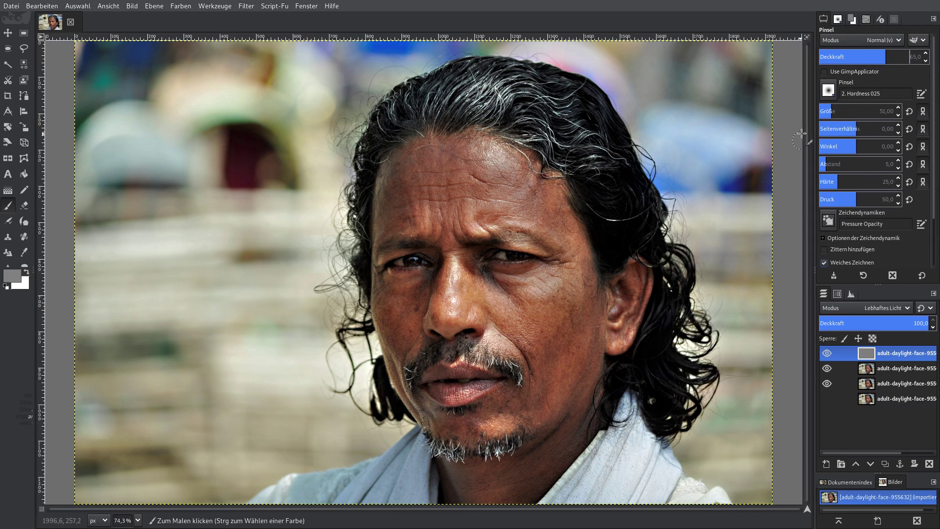
drag(832, 110, 846, 111)
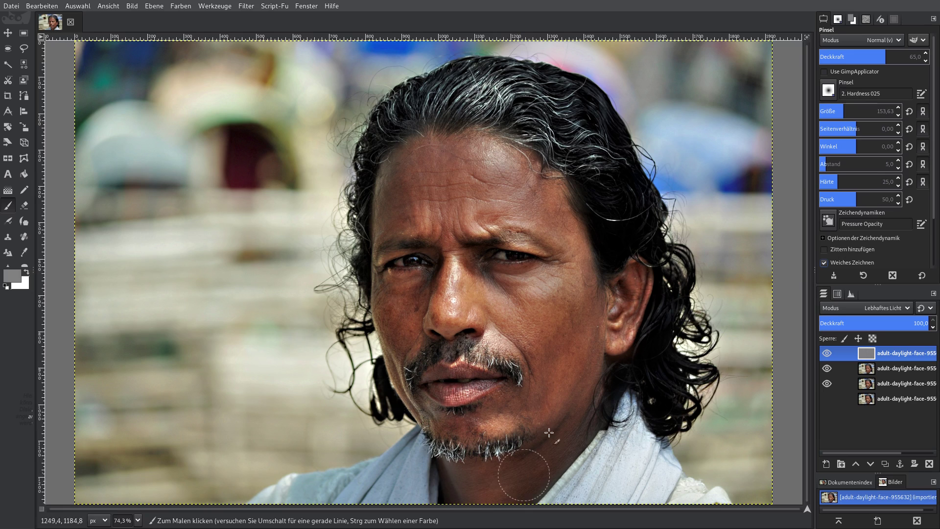
Step: Paint a grey stroke over the lower face, then shrink the brush to about 81
drag(458, 495, 536, 475)
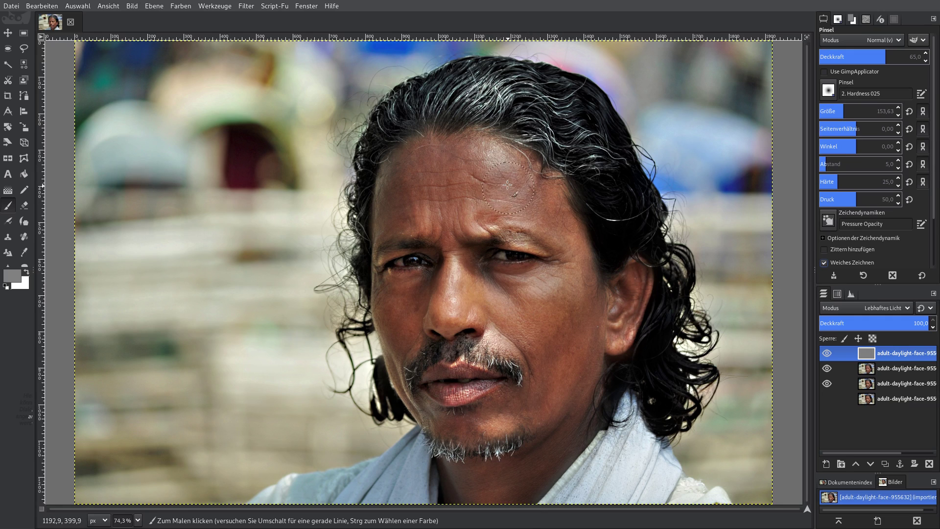
drag(861, 116, 838, 125)
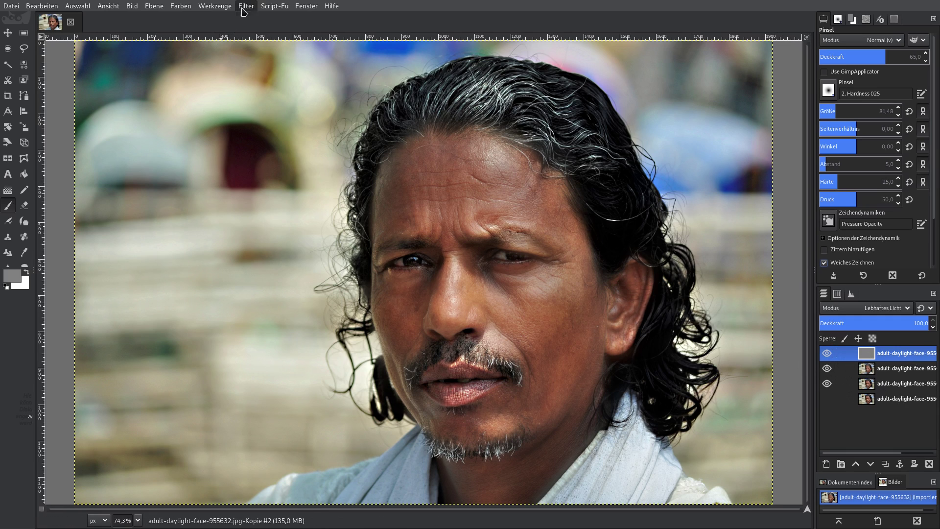
click(247, 6)
click(264, 312)
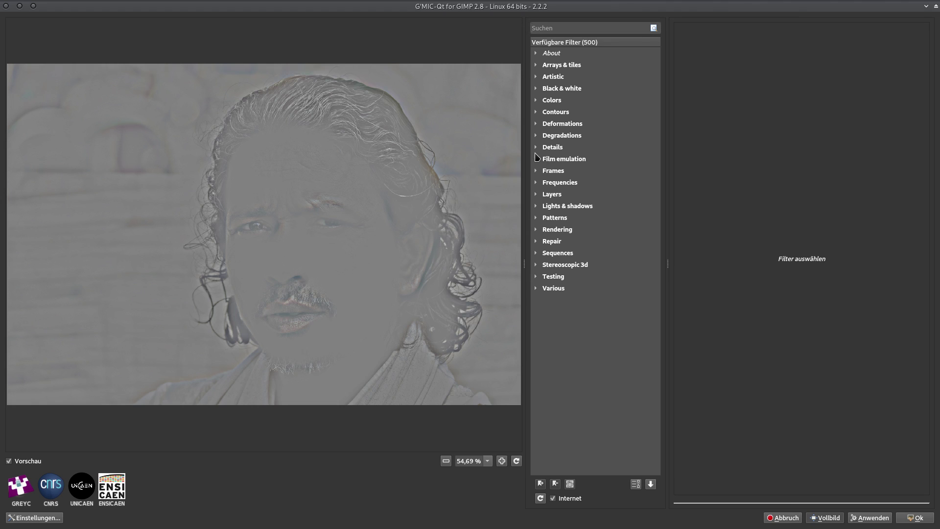
click(537, 149)
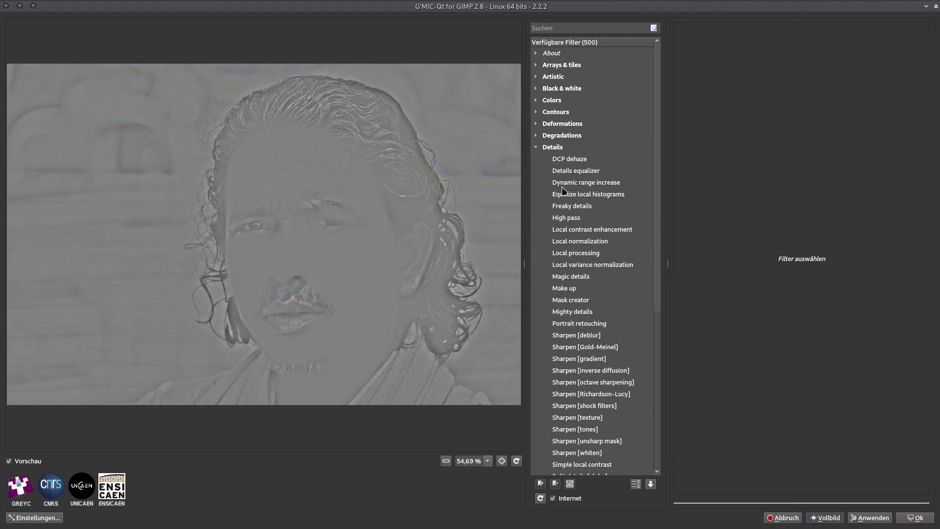
click(571, 206)
scroll(404, 260, down, 3)
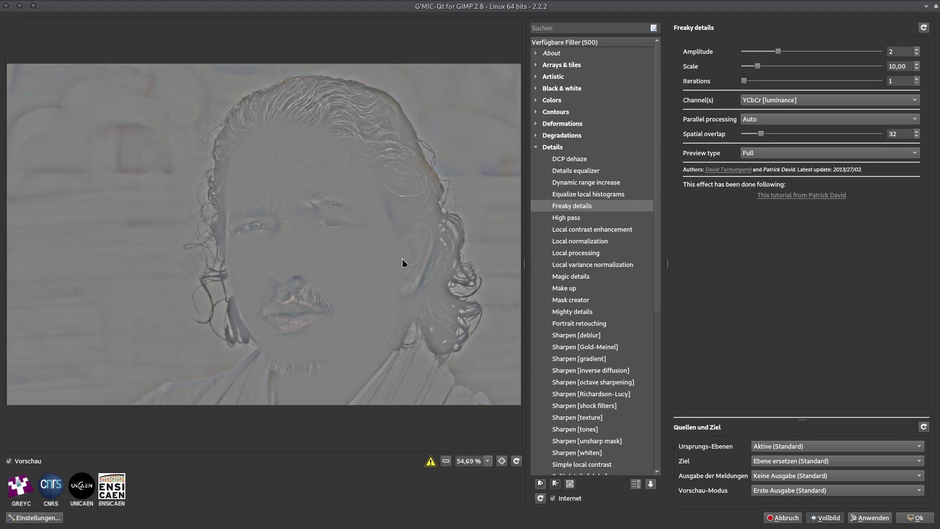
click(783, 518)
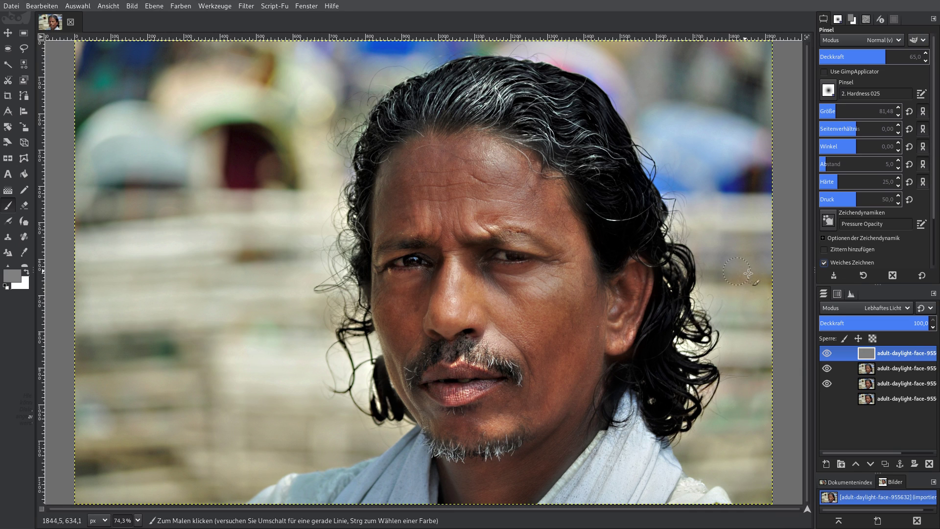
Step: Merge the visible retouching layers into one, then toggle layer visibility to compare with the original
right_click(870, 361)
click(833, 350)
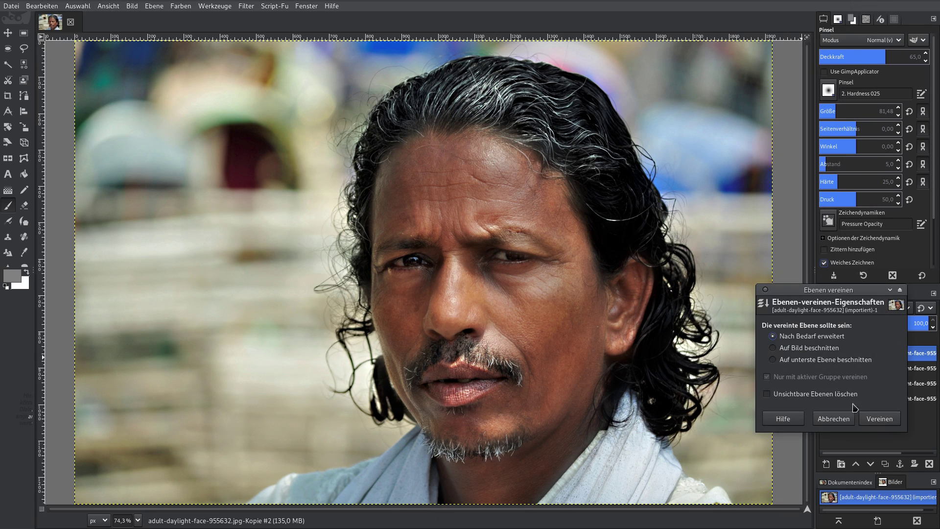
click(854, 414)
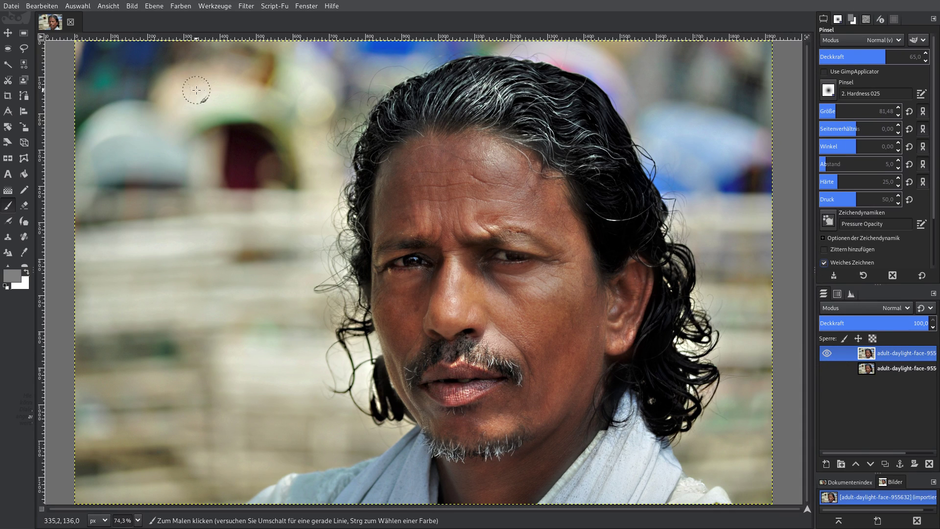
click(827, 356)
click(827, 357)
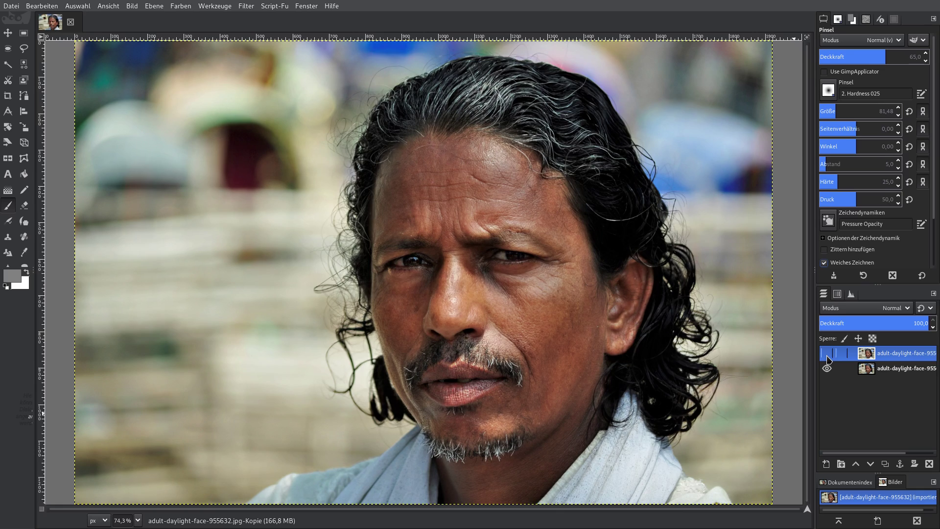
click(827, 369)
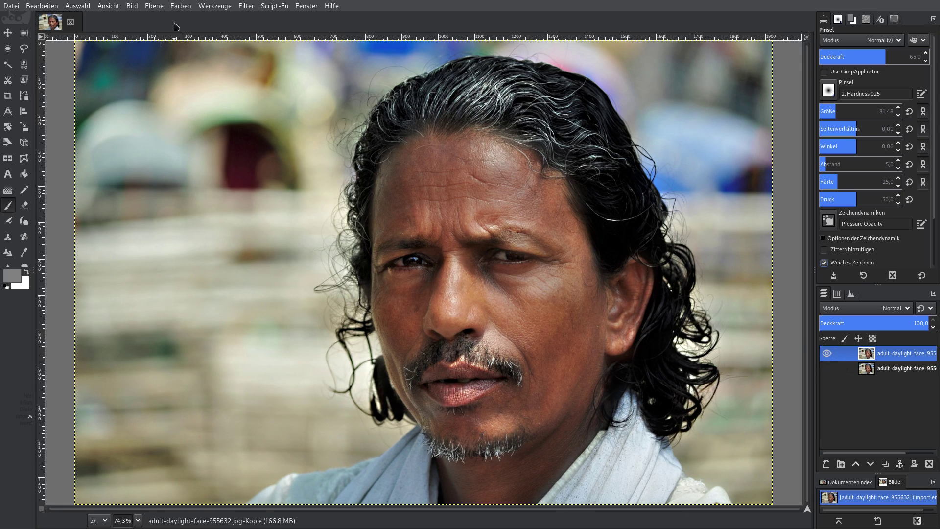
Step: Apply Levels with a midtone gamma of 1,15 to the merged layer and briefly compare
click(180, 6)
click(192, 116)
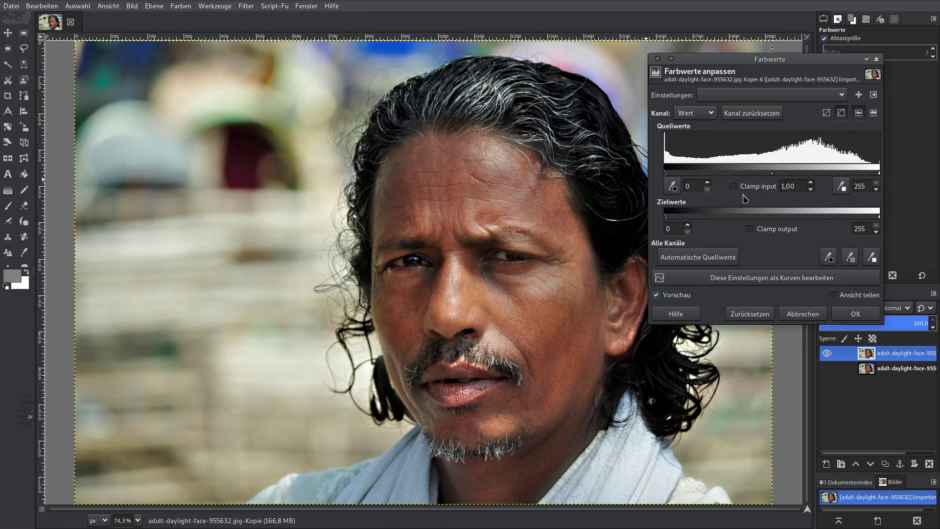
double_click(799, 185)
text(1,35)
key(Return)
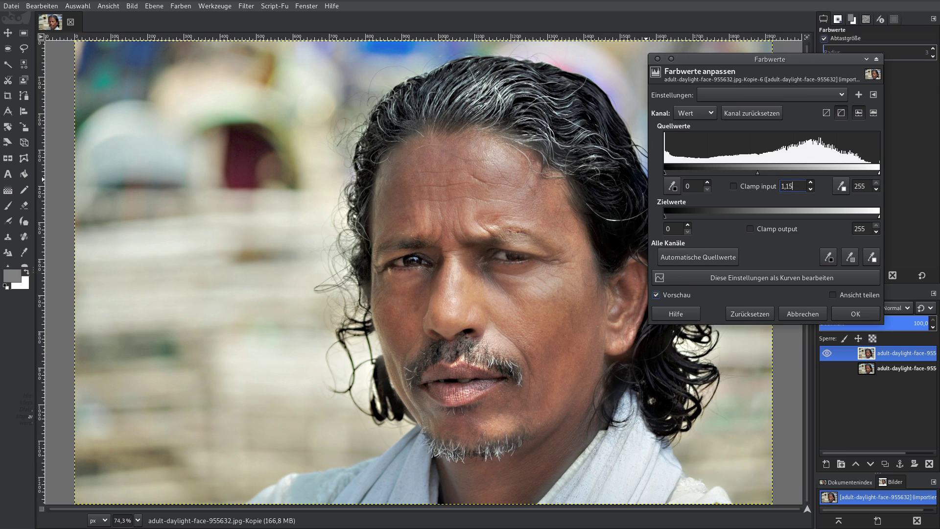
key(Return)
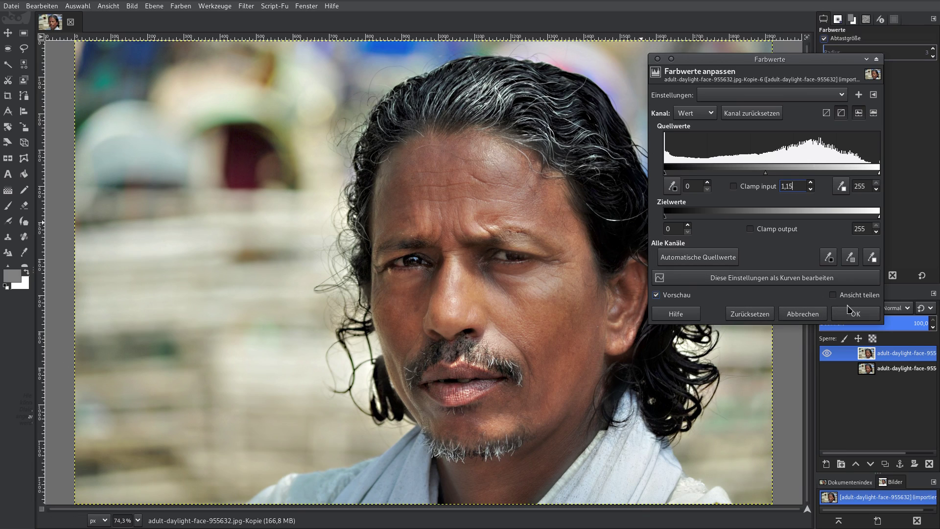
click(851, 312)
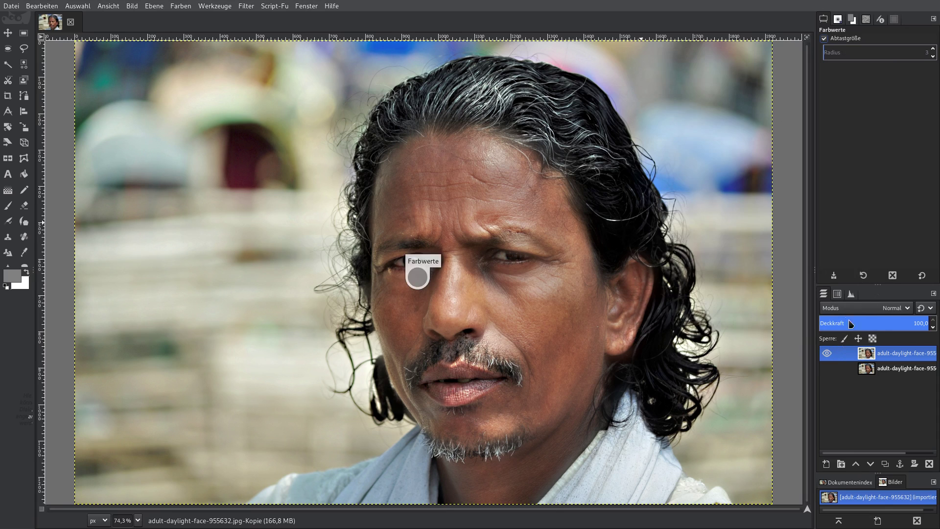
click(827, 357)
click(827, 358)
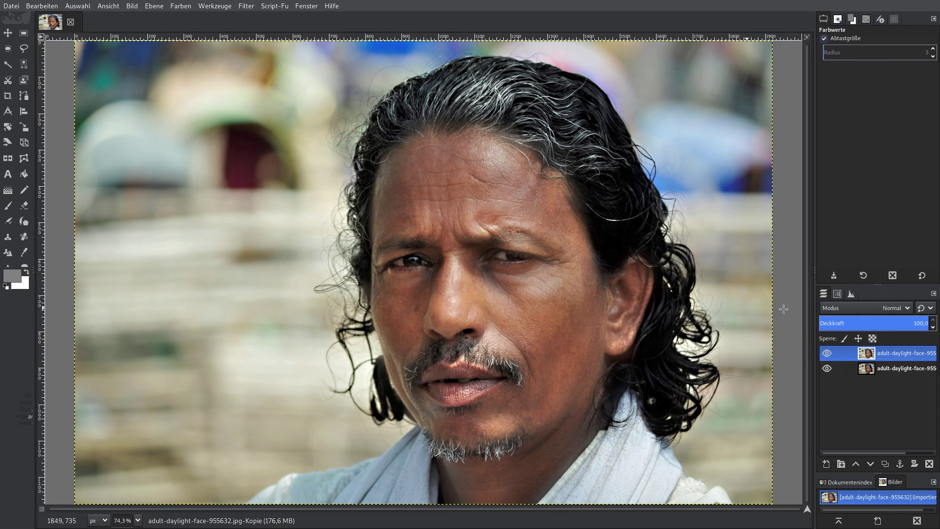
Step: Run G'MIC-Qt Magic details on the portrait with Edges set to 2,00
click(246, 6)
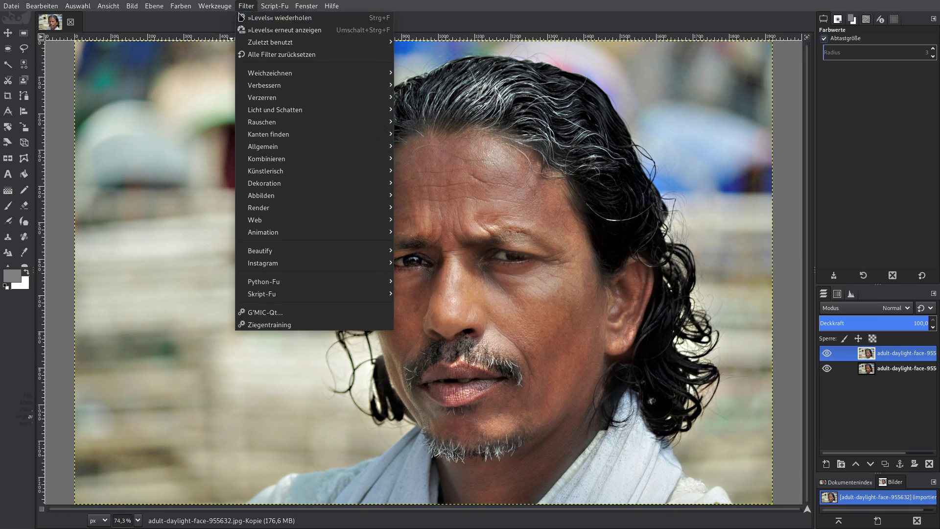
click(265, 314)
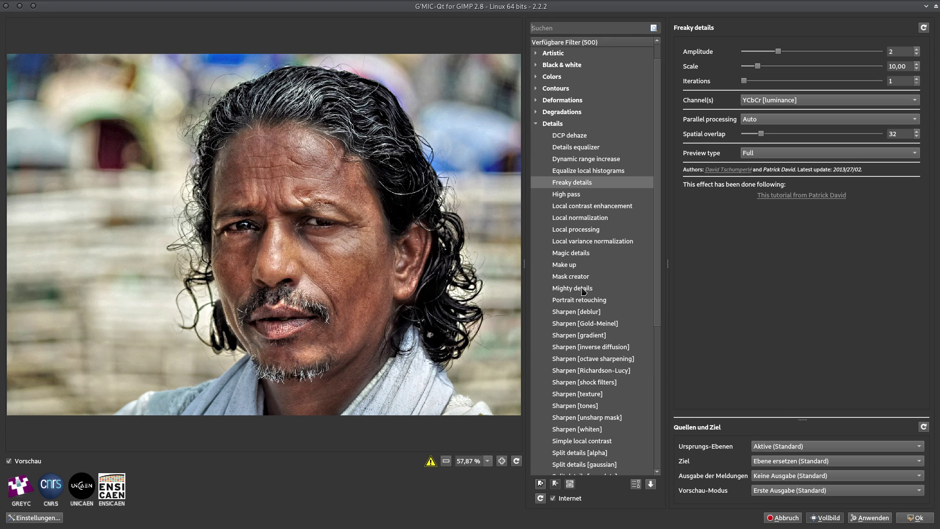
click(573, 255)
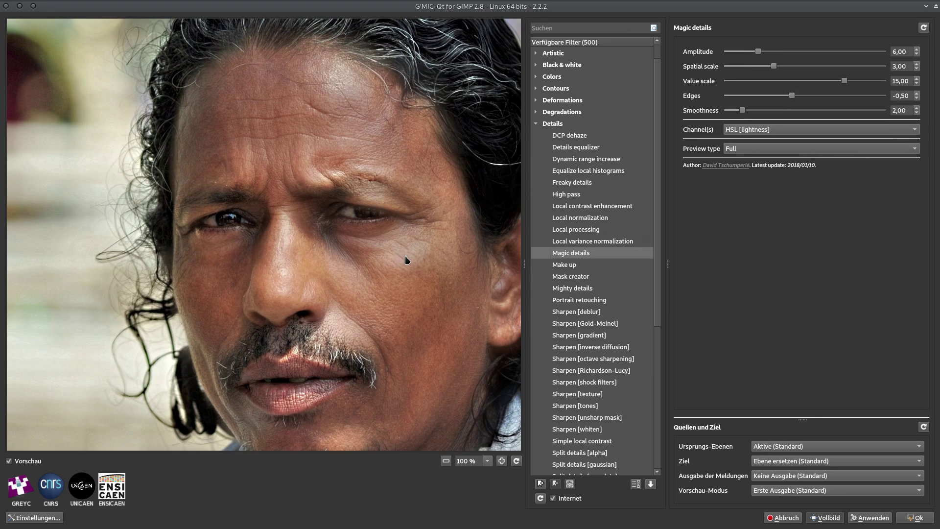
scroll(396, 272, up, 3)
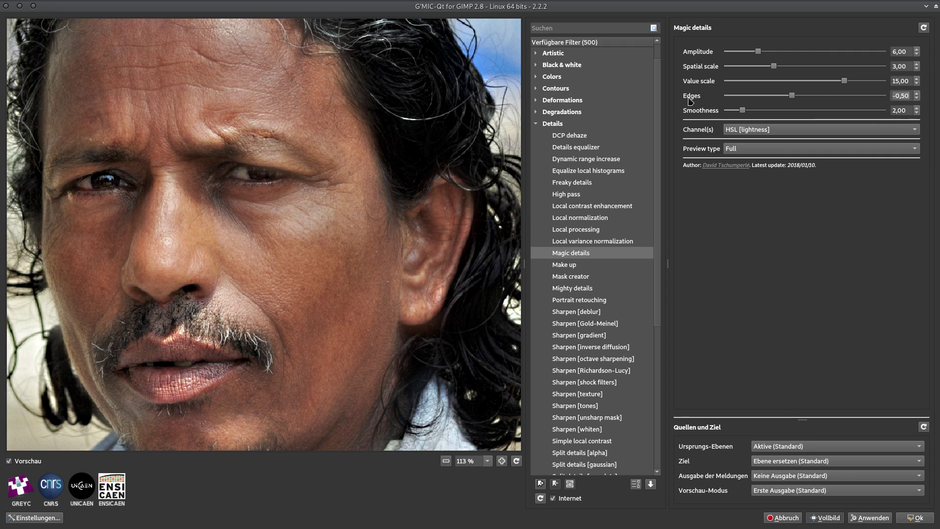
key(BackSpace)
key(BackSpace)
key(BackSpace)
text(1,50)
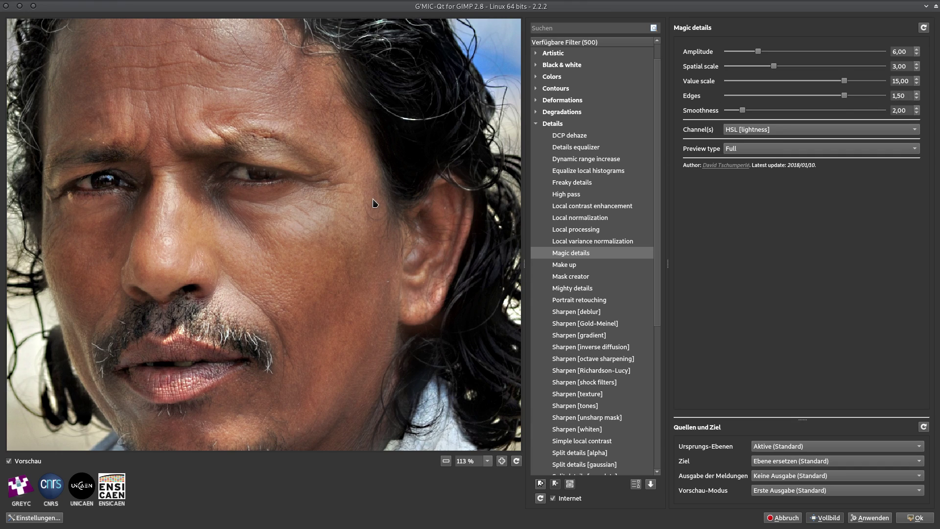
click(901, 95)
text(2,00)
click(912, 518)
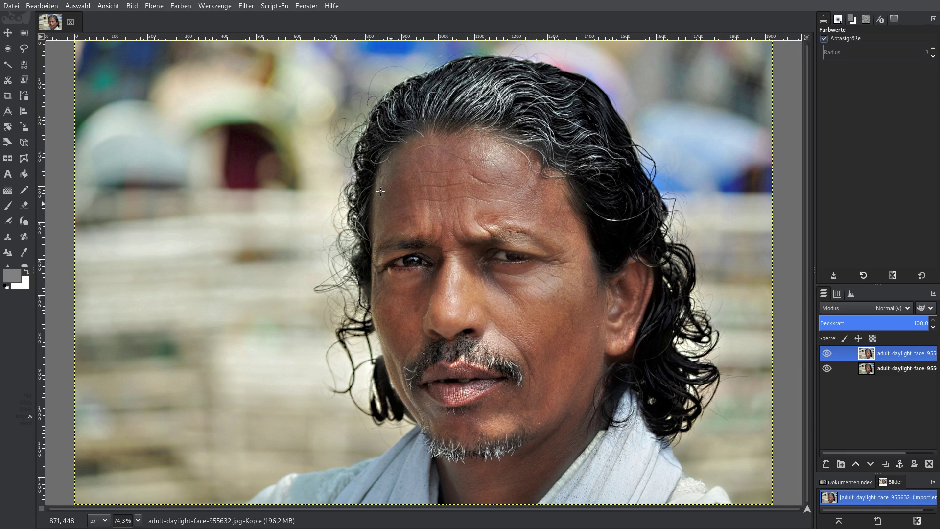
Step: Apply Noise Reduction (Rauschreduktion) to the portrait with strength lowered to 2
click(247, 7)
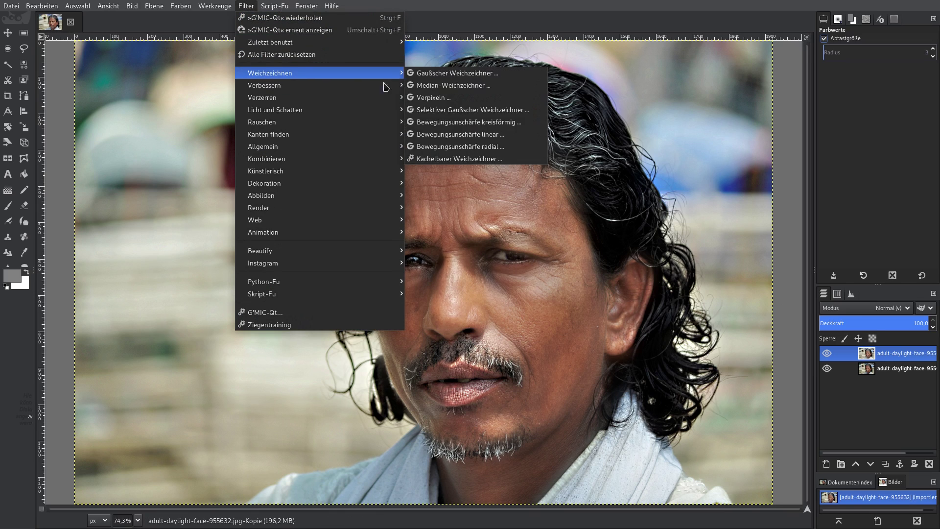
click(431, 122)
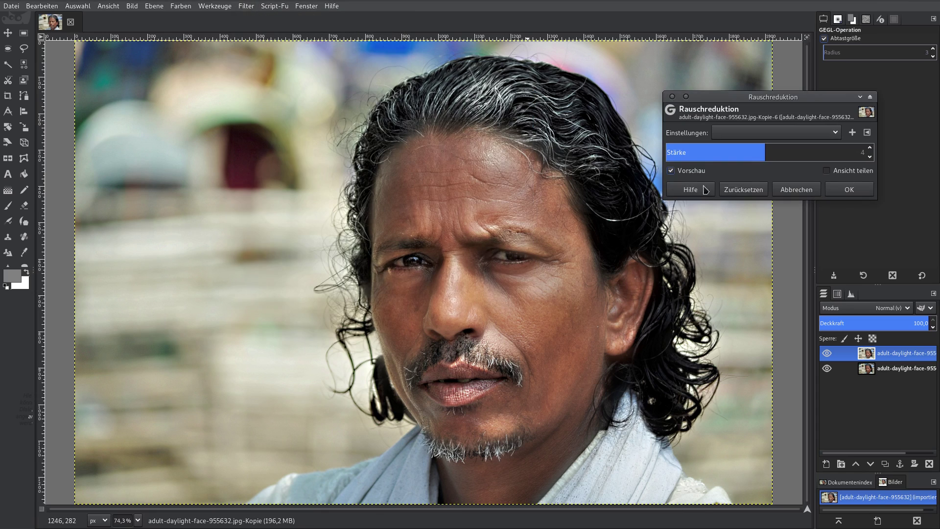
click(870, 157)
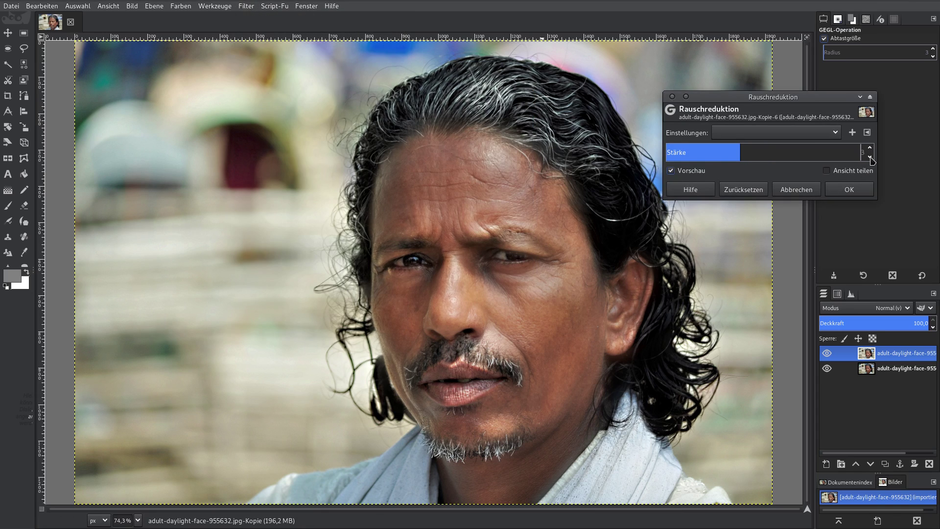
click(863, 190)
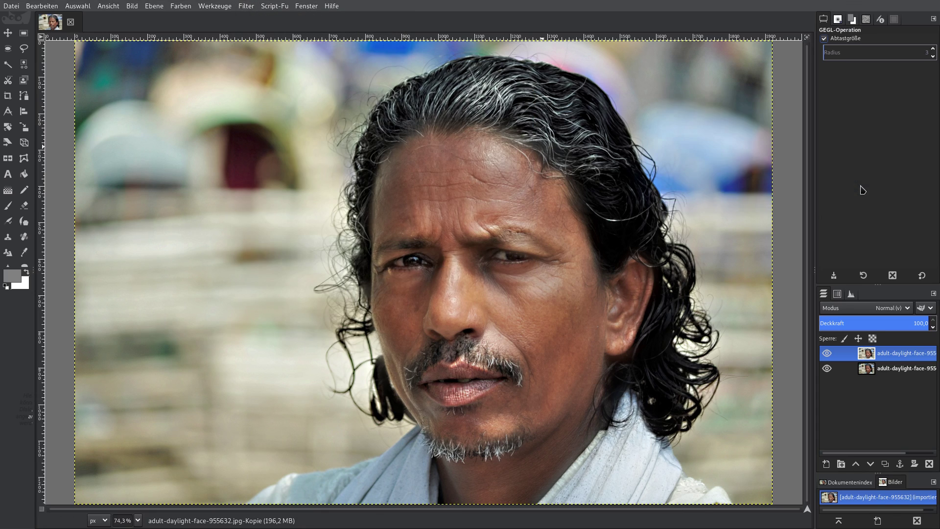
click(248, 7)
mouse_move(279, 85)
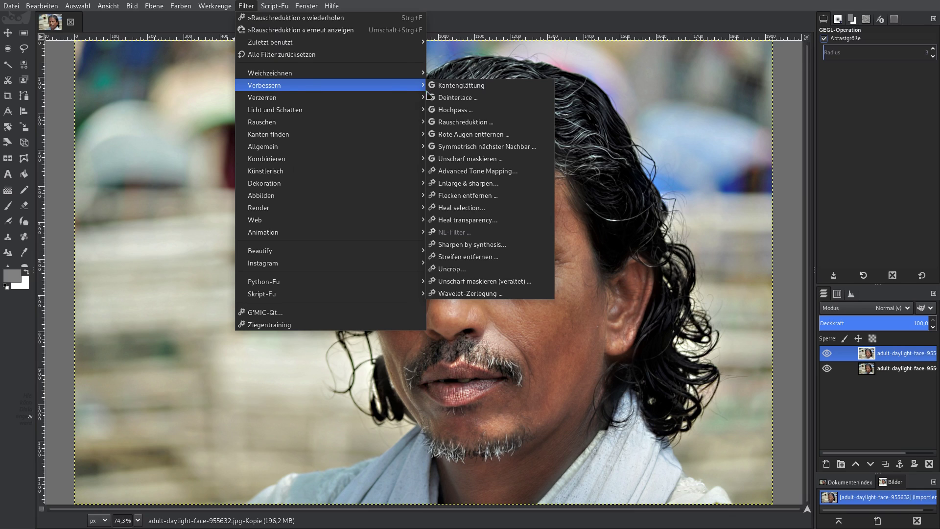
Step: Sharpen with Unsharp Mask (Unscharf maskieren) at standard deviation 0,750 and scale 4,000
click(467, 159)
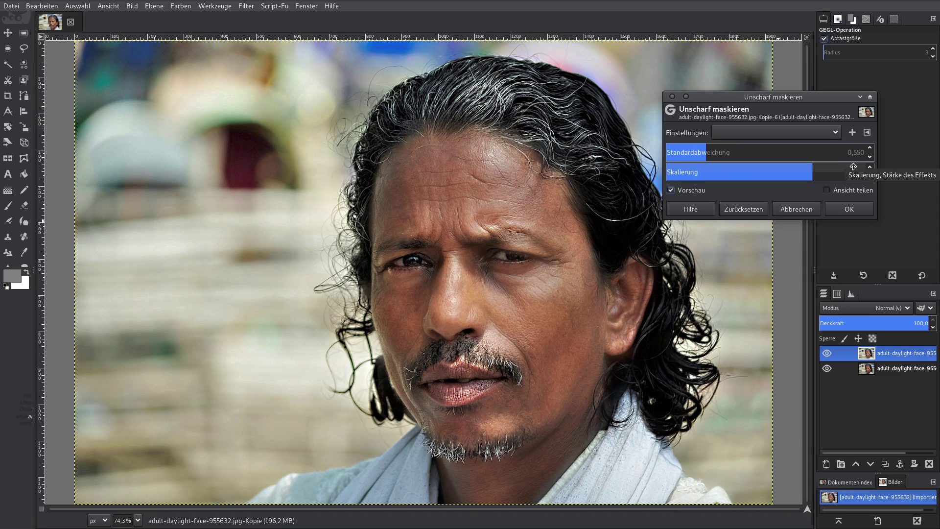
double_click(864, 152)
text(0,750)
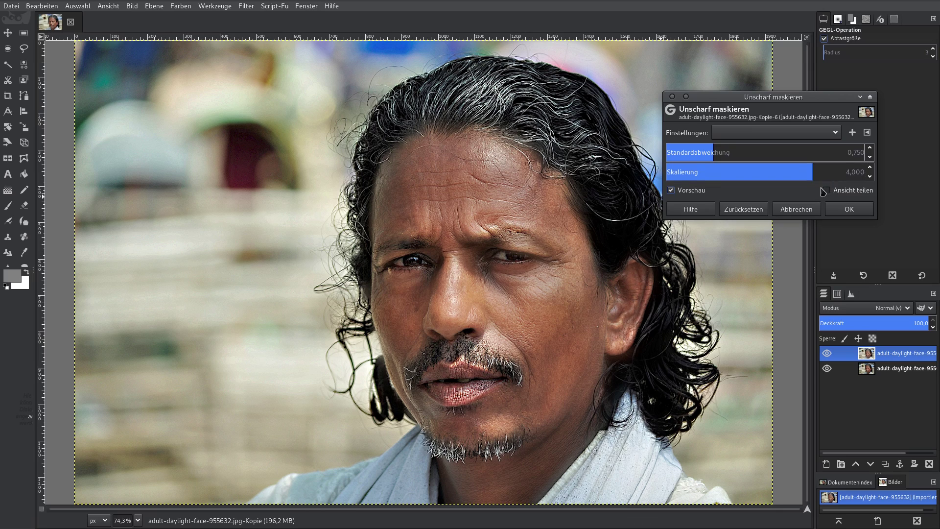
click(739, 209)
text(5)
key(Return)
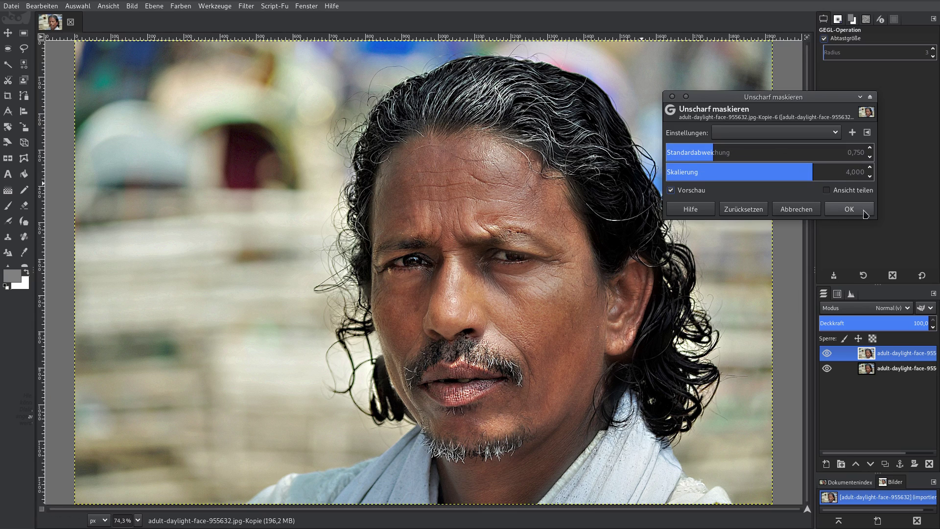
click(848, 211)
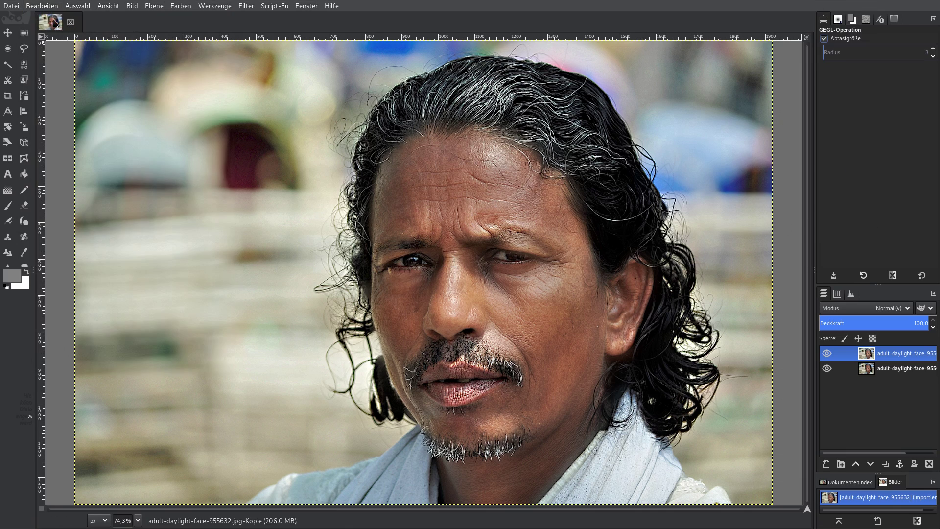
click(252, 7)
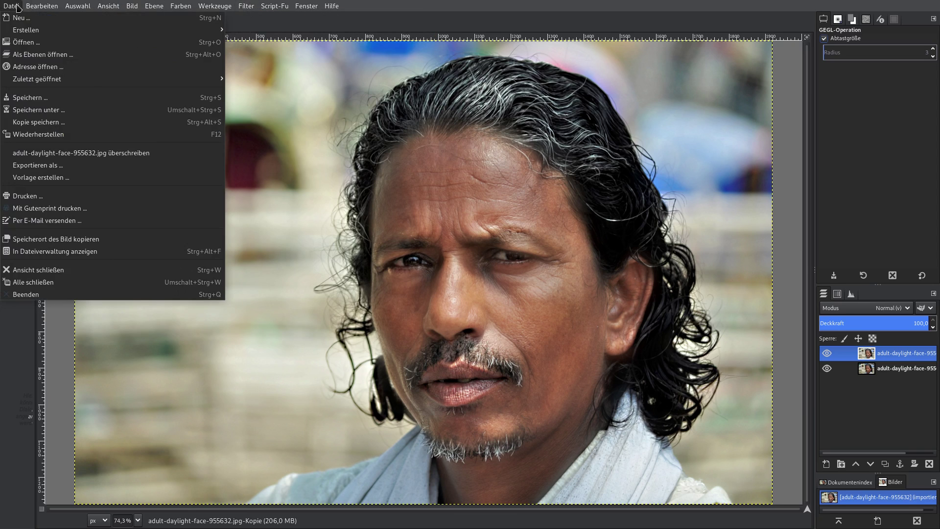
Step: Reapply Unsharp Mask with standard deviation 0,750
click(53, 19)
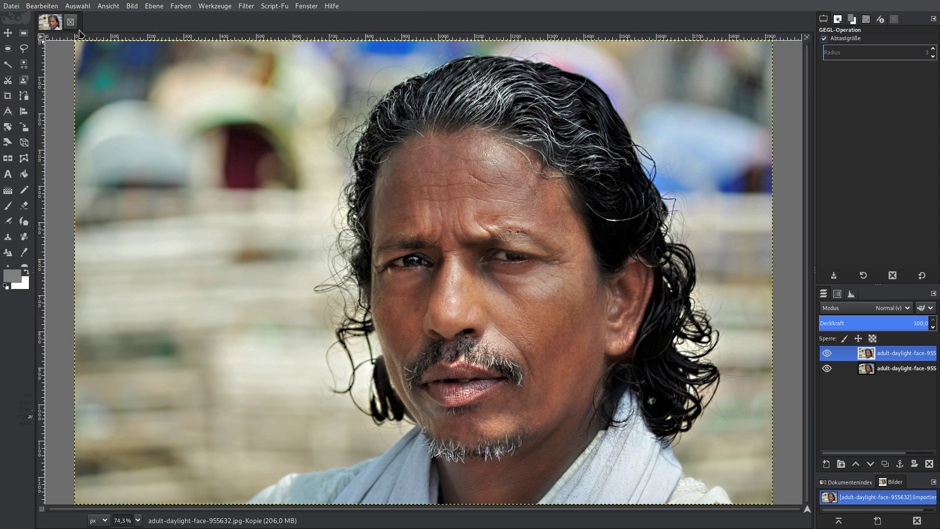
click(245, 6)
mouse_move(264, 85)
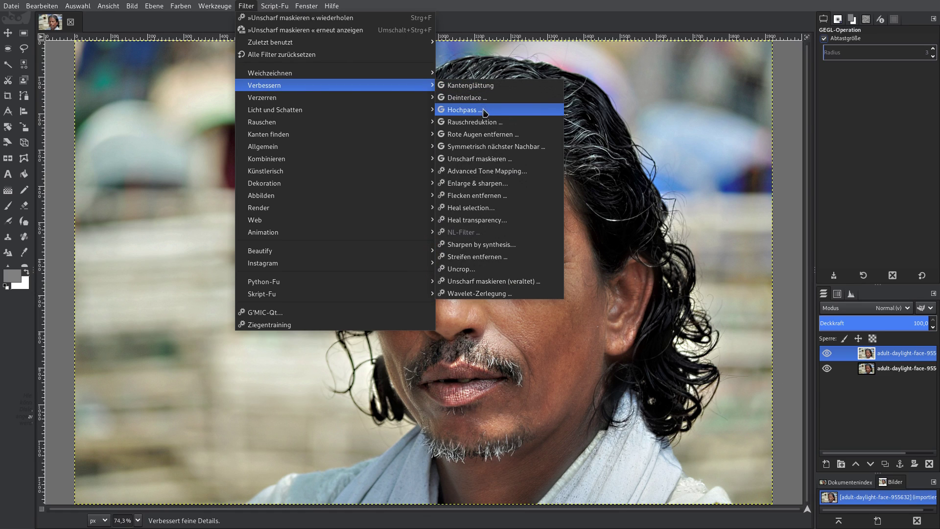
click(483, 158)
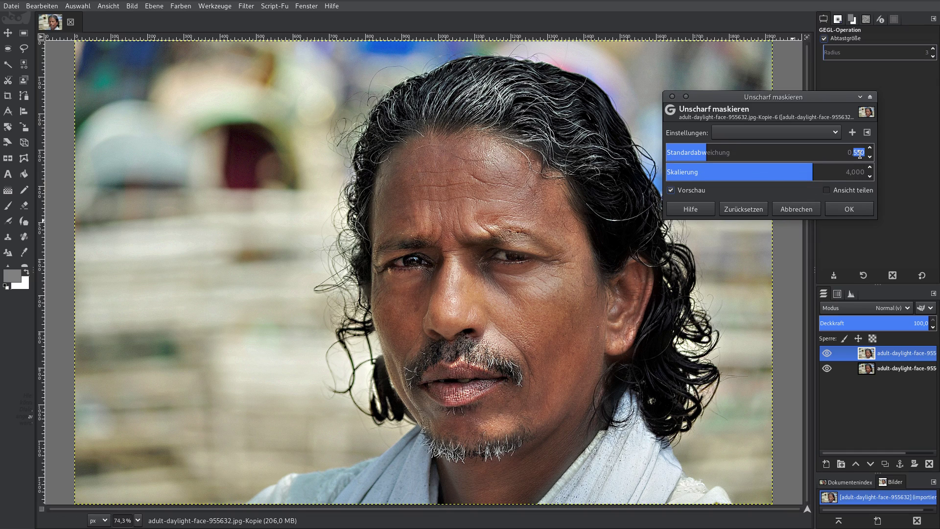
text(750)
key(Return)
click(847, 208)
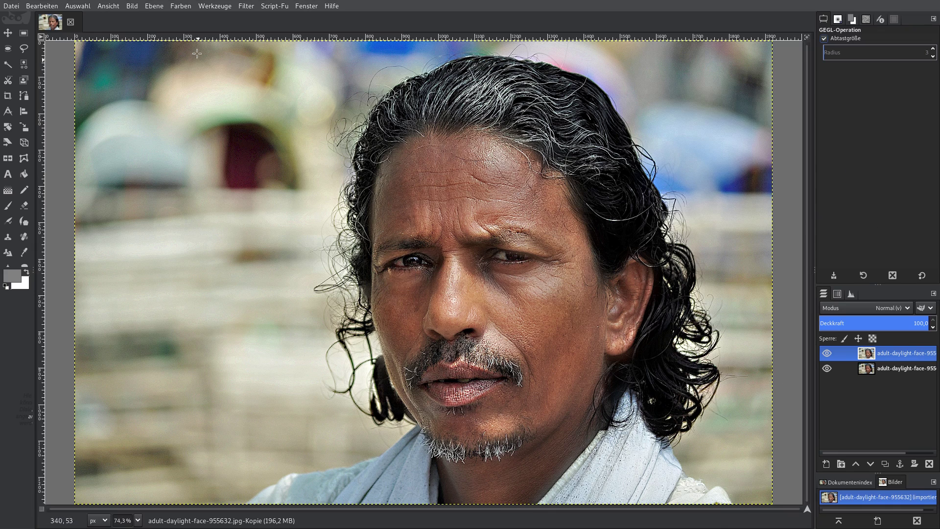
Step: Apply Noise Reduction at strength 1 and toggle the top layer to compare with the original
click(242, 6)
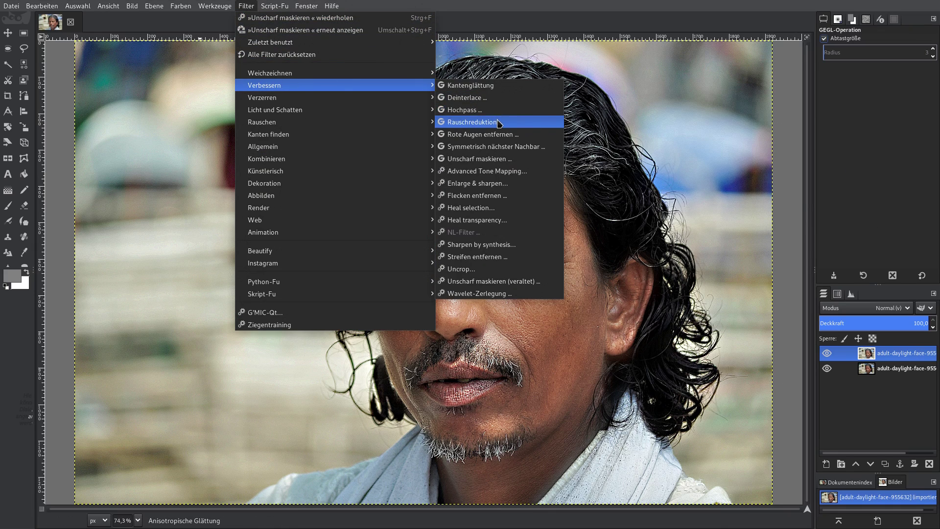
click(485, 122)
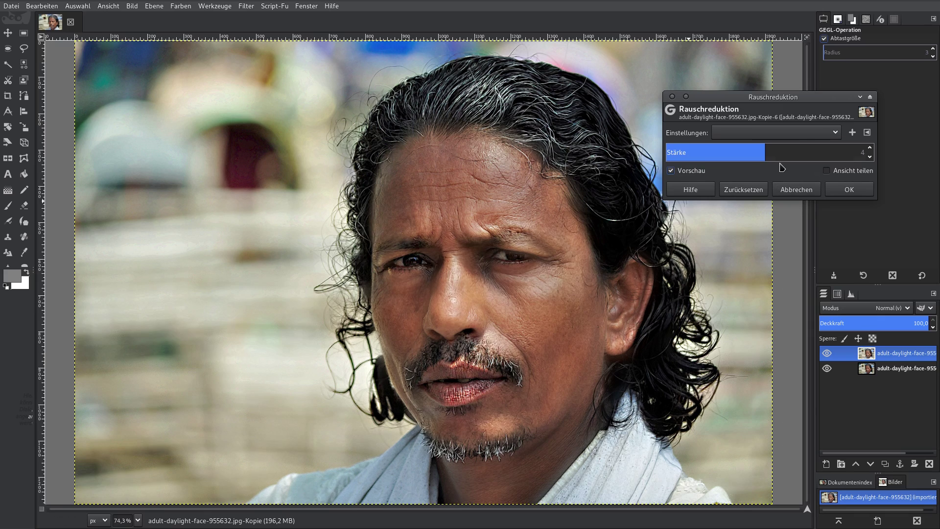
click(869, 156)
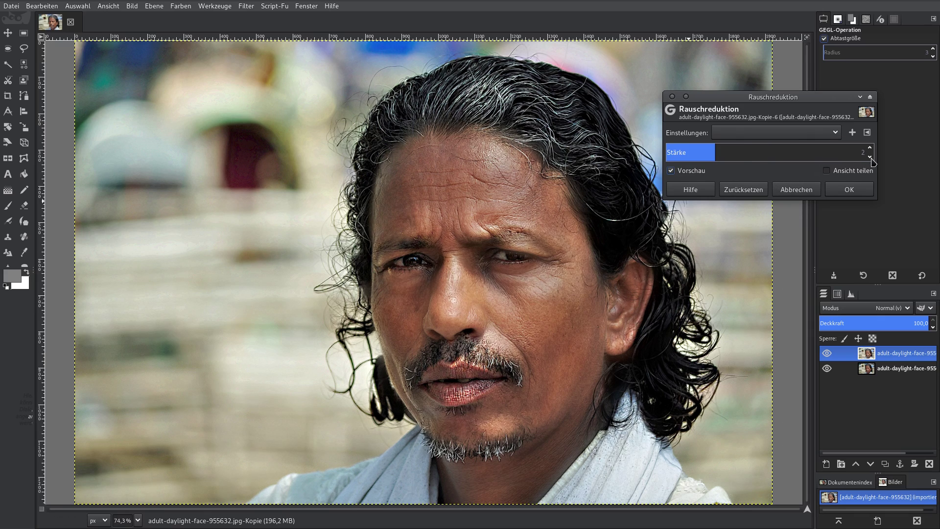
click(870, 157)
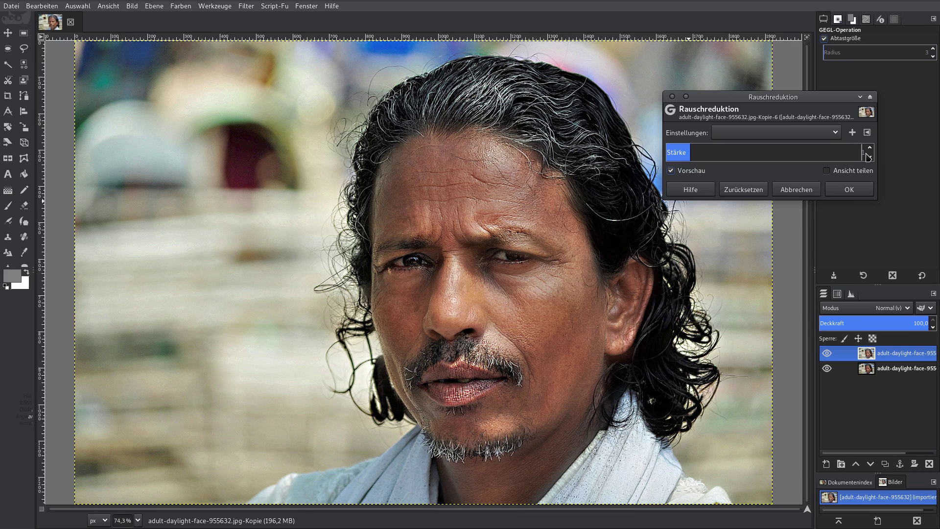
click(840, 188)
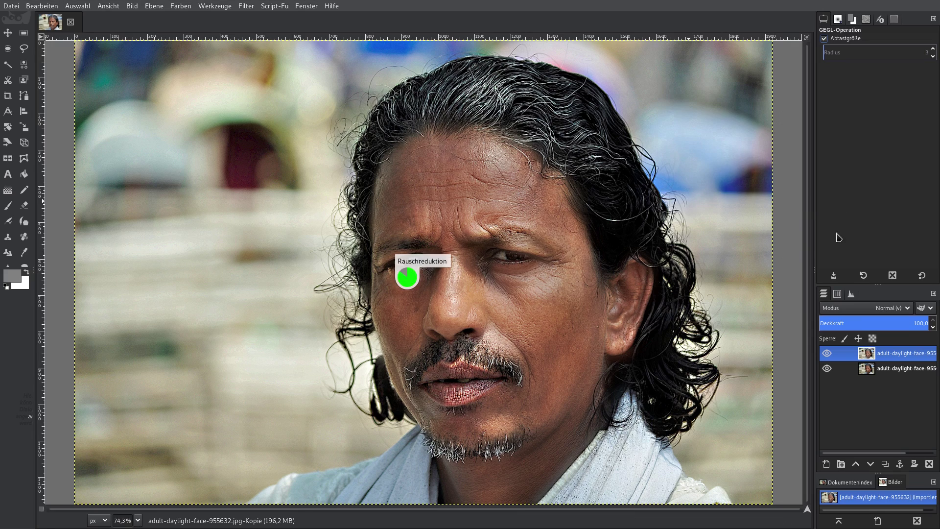
click(827, 353)
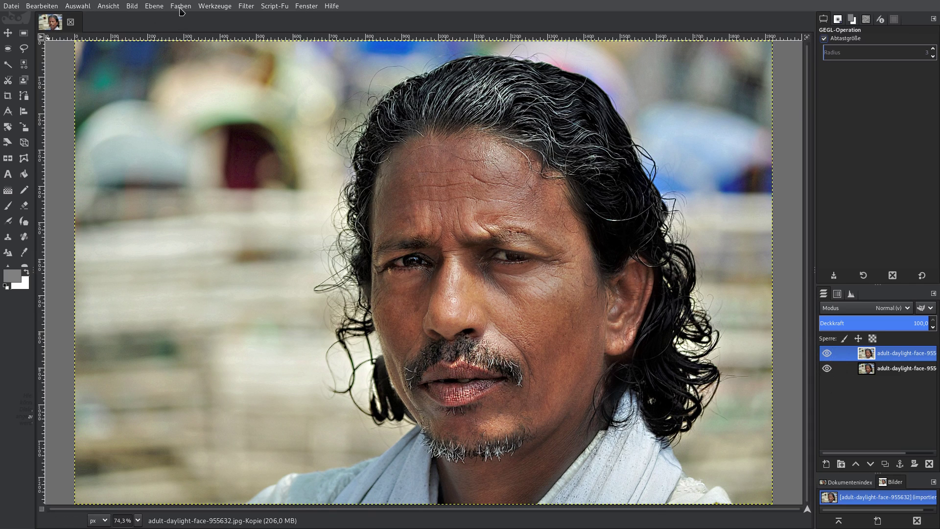
Step: Apply Levels with the midtone gamma lowered to 0,91
click(180, 6)
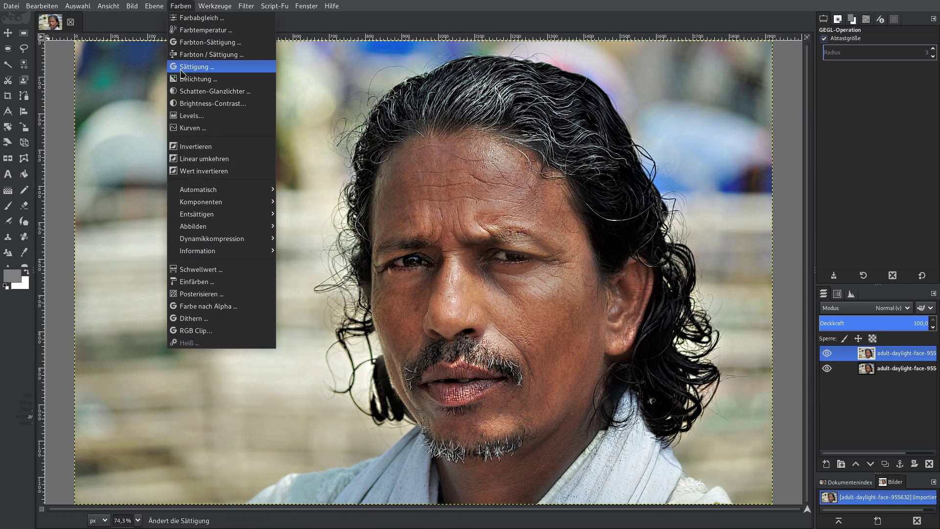
click(185, 118)
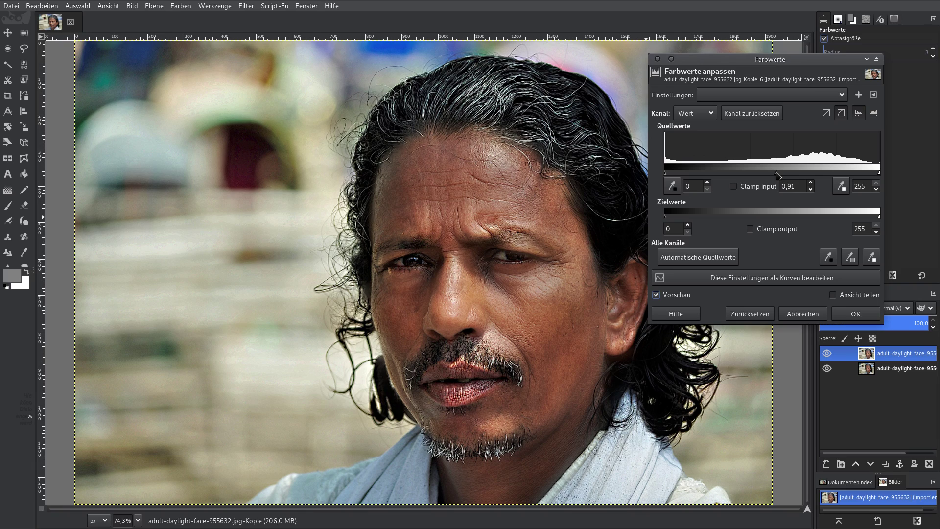
click(855, 314)
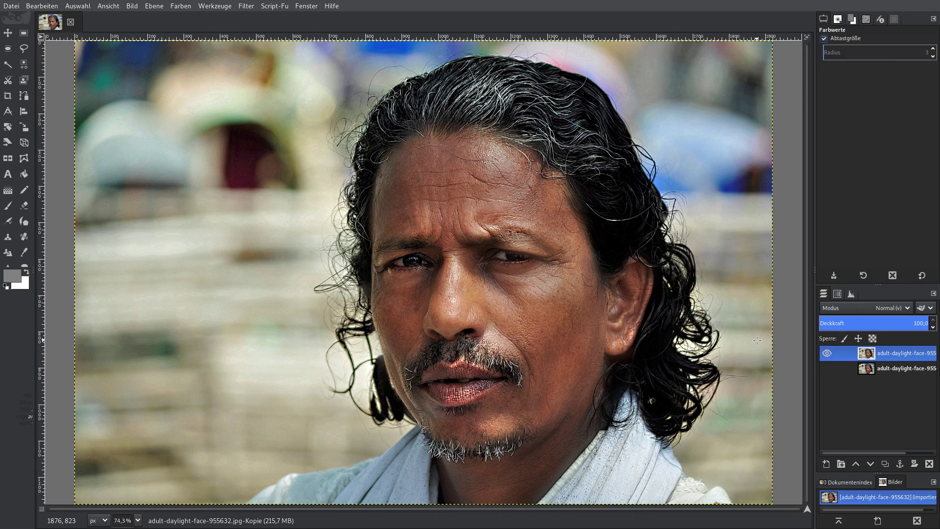
Step: Apply Shadows-Highlights (shadows -74,24, highlights -31,31, radius 81,37, raised white point), then duplicate the layer
click(181, 6)
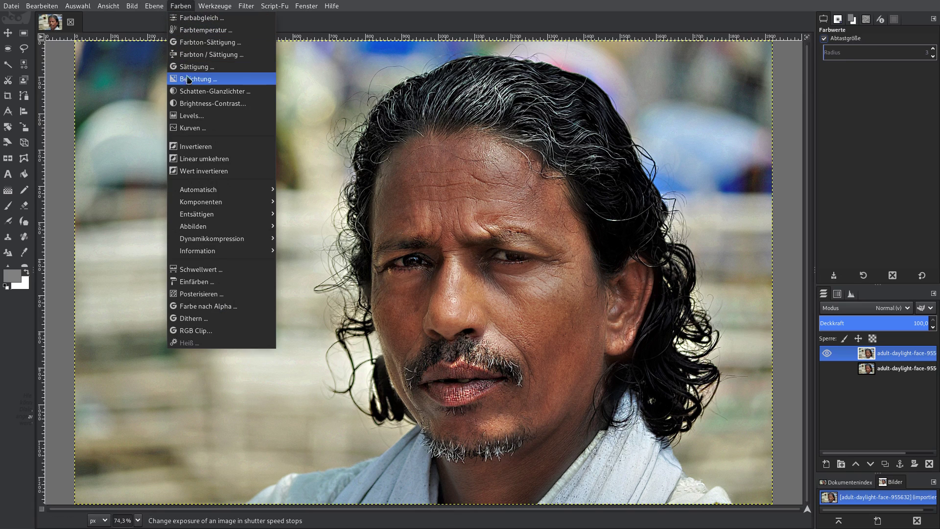
click(199, 92)
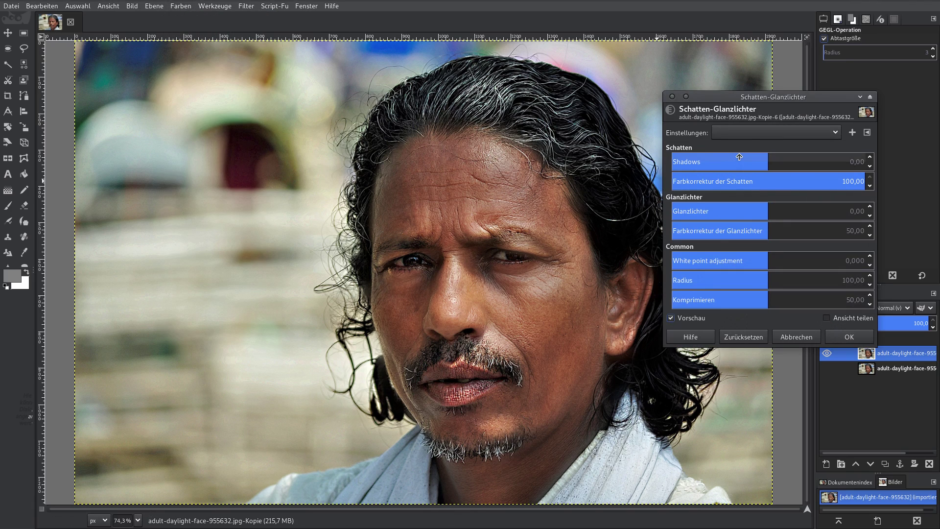
drag(767, 164, 696, 177)
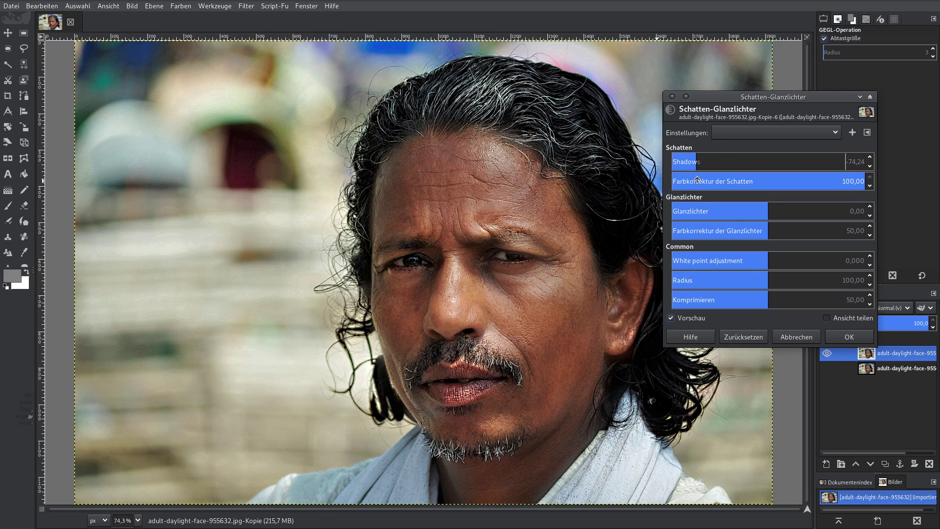
drag(760, 211, 774, 212)
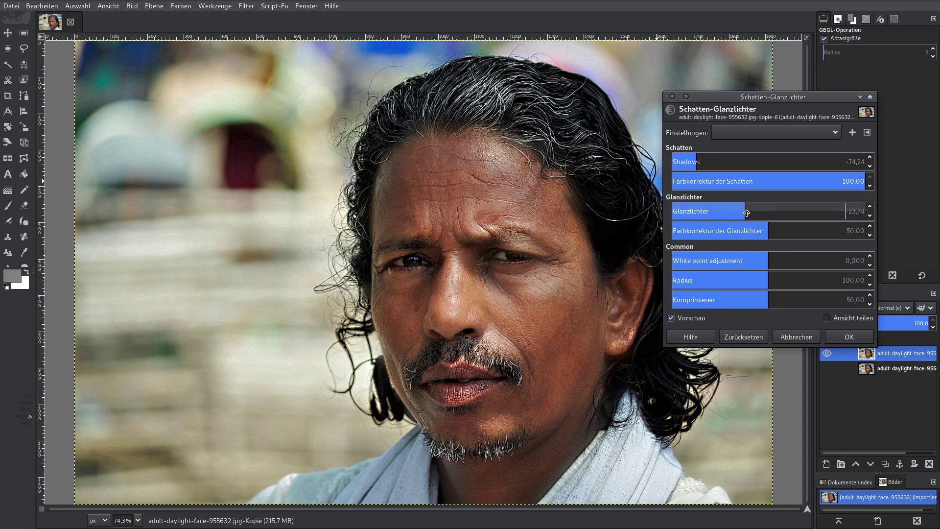
mouse_move(757, 261)
mouse_down()
mouse_move(785, 242)
mouse_move(766, 214)
mouse_move(737, 213)
mouse_up()
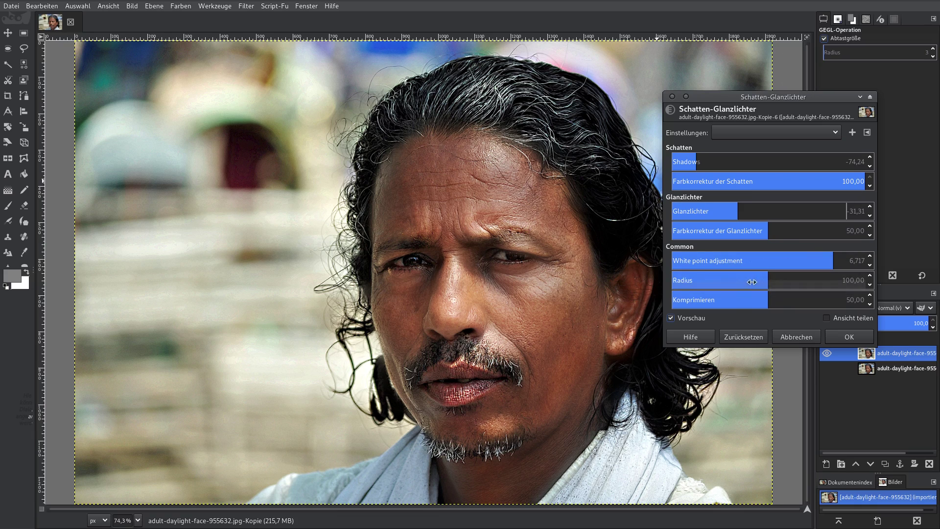
mouse_move(747, 280)
mouse_down()
mouse_move(811, 280)
mouse_move(749, 281)
mouse_move(823, 302)
mouse_up()
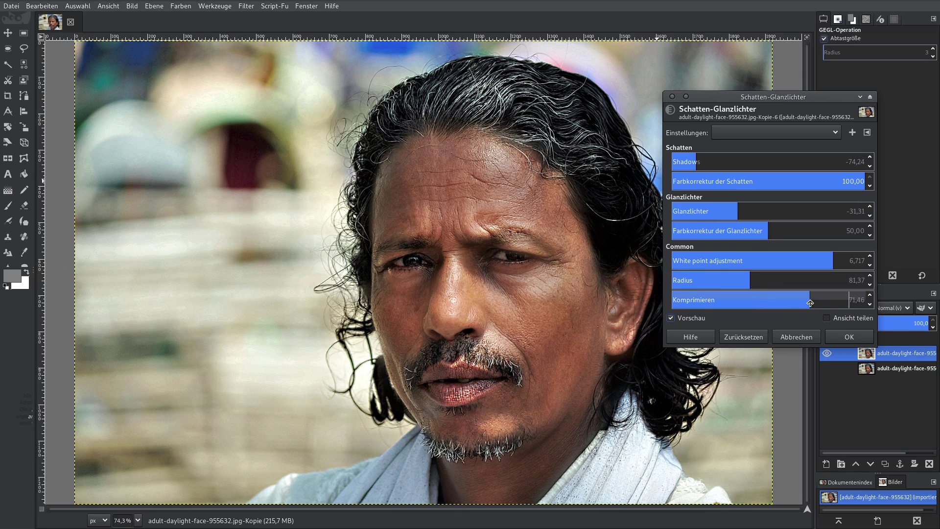
click(848, 336)
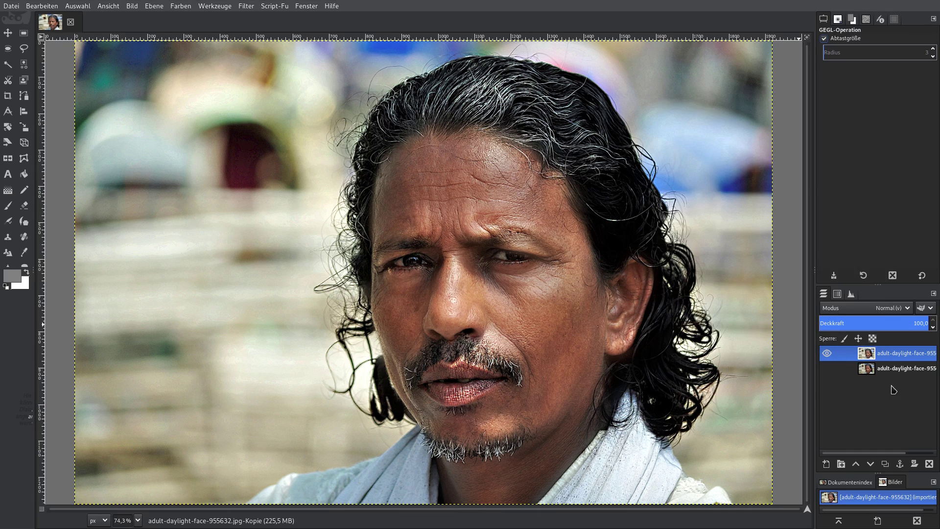
click(884, 464)
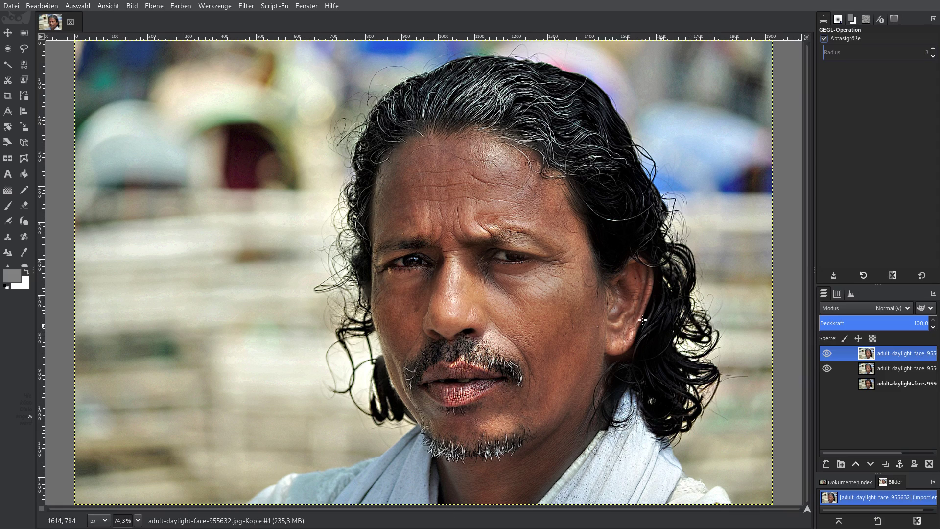
Step: Zoom to 70 % and decompose the image into HSV channel layers
click(122, 519)
text(70)
key(Return)
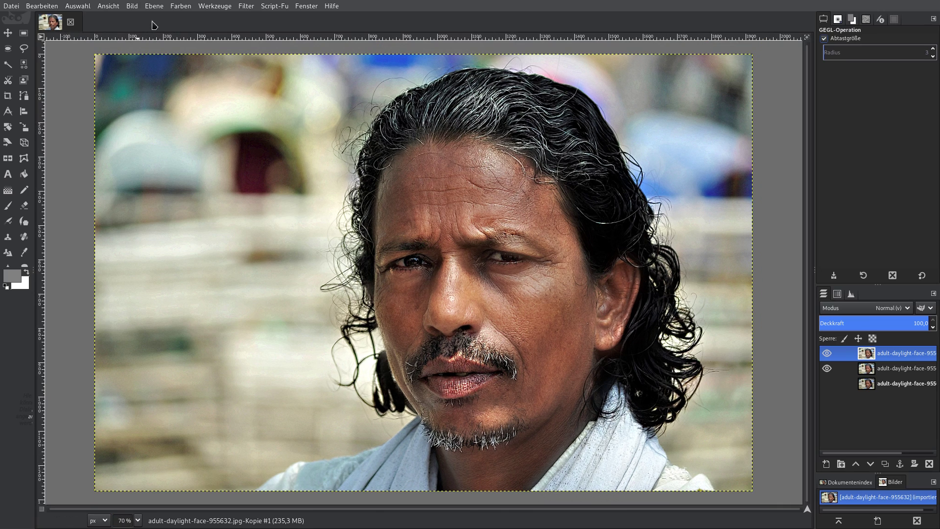
click(180, 6)
mouse_move(201, 201)
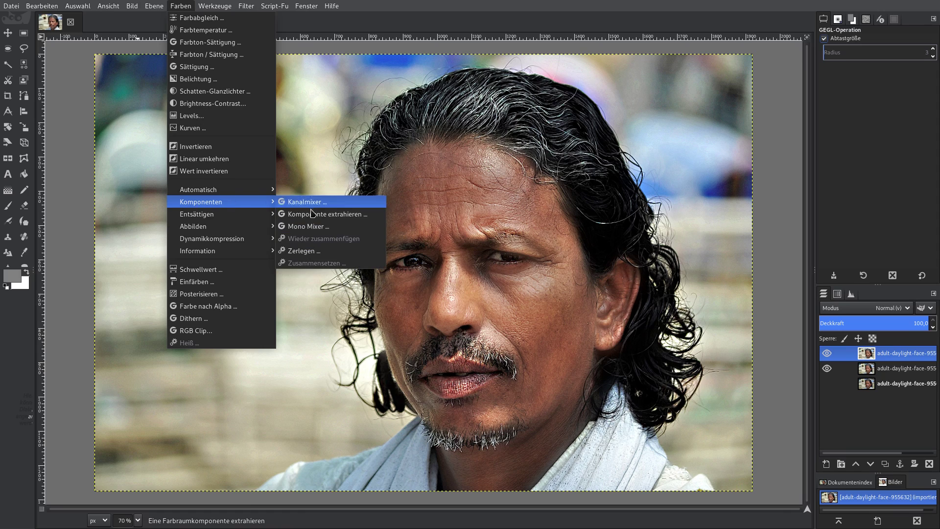
click(308, 250)
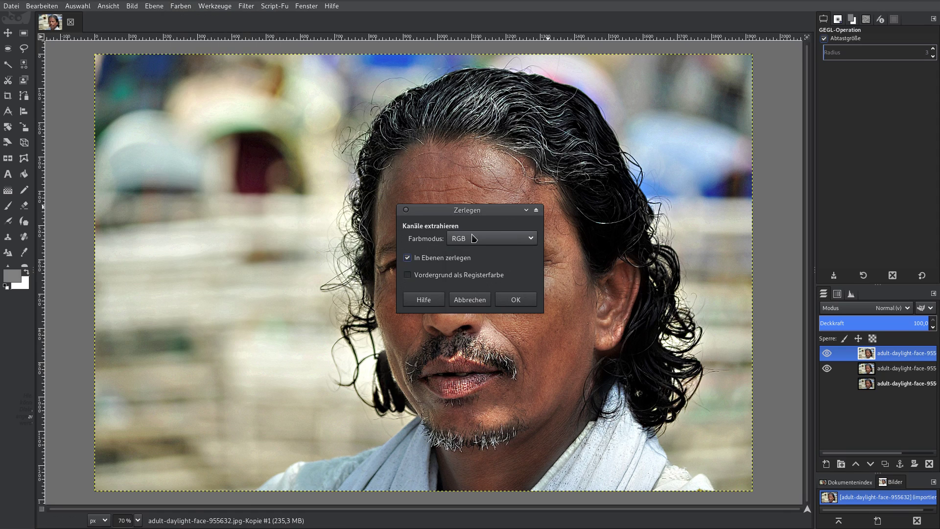
click(490, 238)
click(470, 277)
click(518, 300)
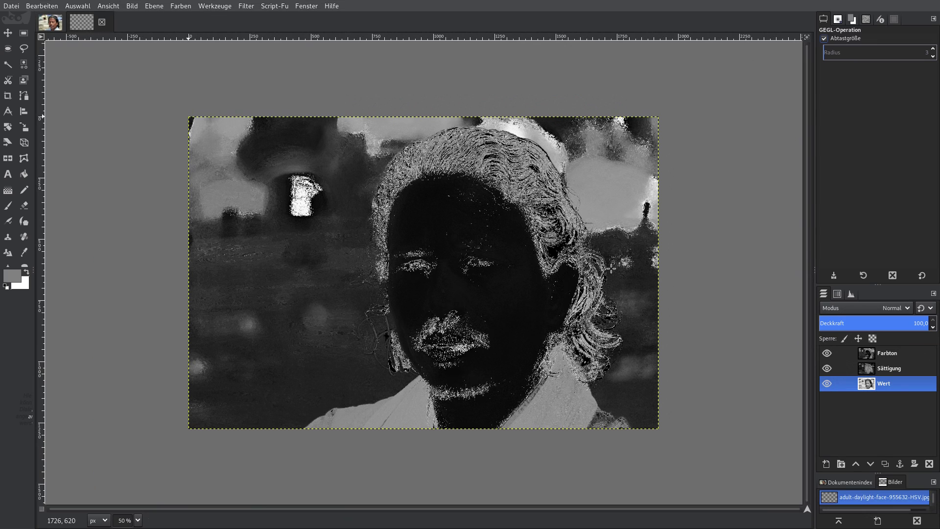
Step: Hide the hue and value layers and copy the Sättigung saturation layer
click(827, 353)
click(826, 383)
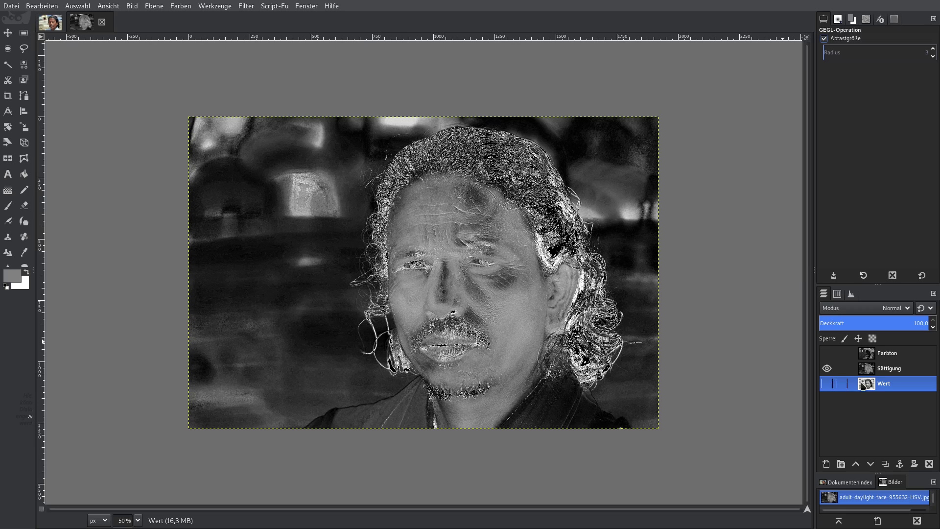
click(883, 368)
right_click(398, 266)
mouse_move(424, 283)
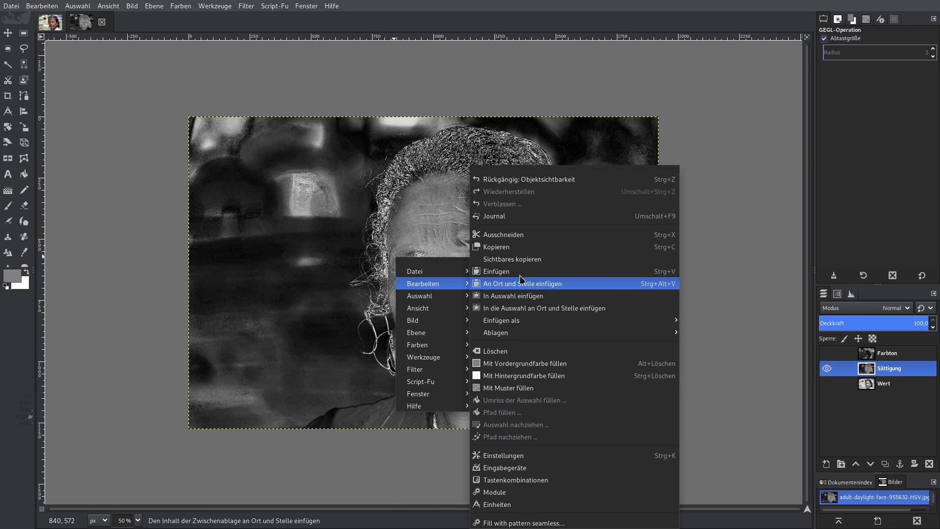
click(500, 247)
click(56, 31)
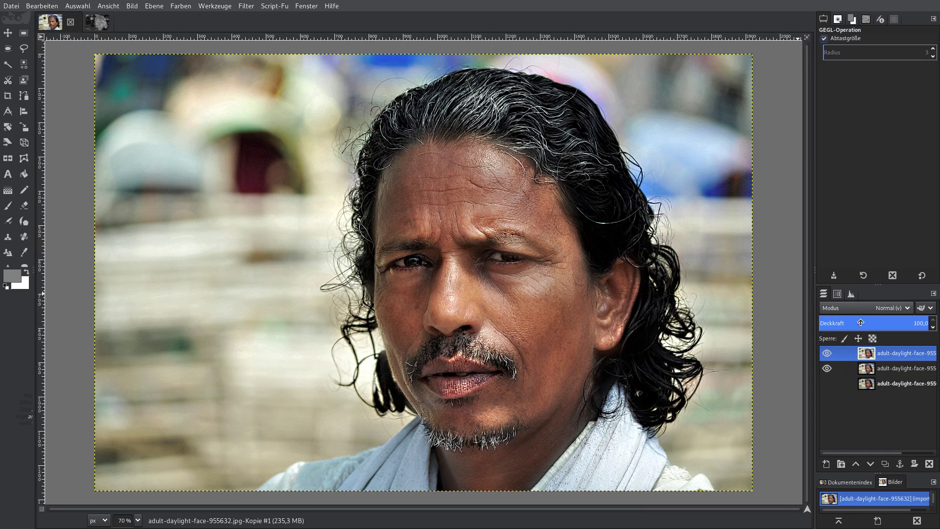
Step: Add a white layer mask to the top portrait layer, paste the saturation channel into it and anchor
right_click(902, 356)
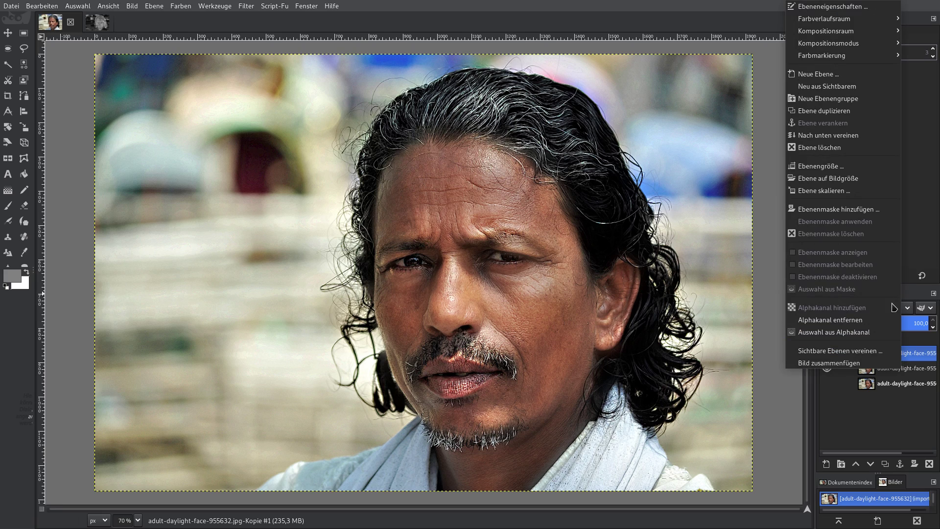
click(874, 210)
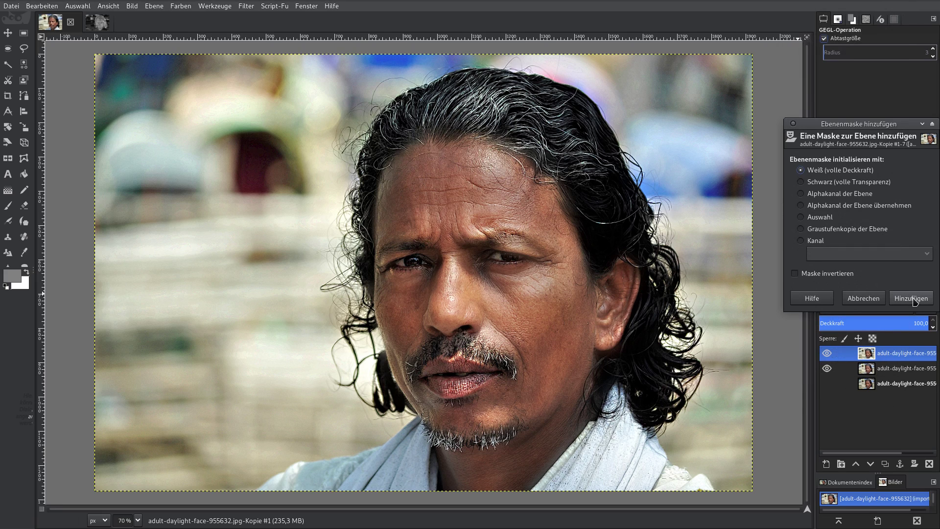
click(913, 300)
right_click(396, 269)
mouse_move(432, 293)
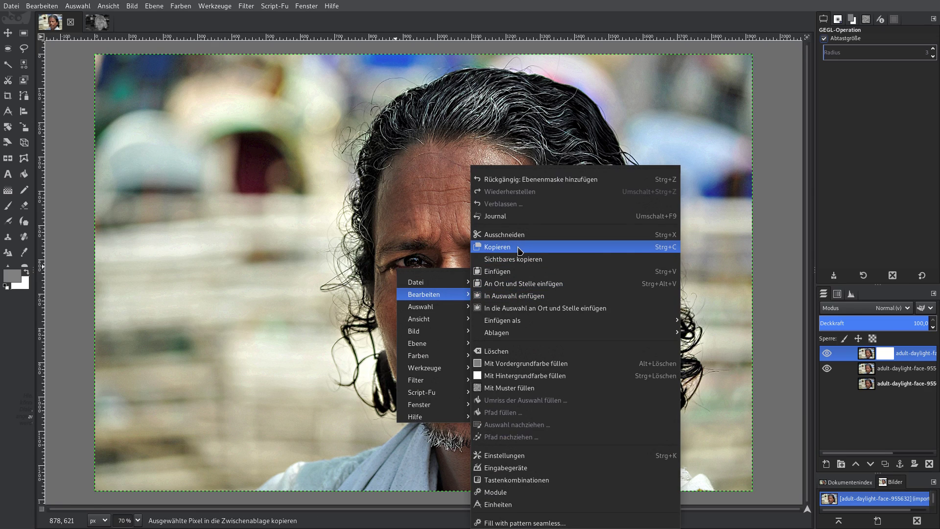
click(518, 260)
key(ctrl+v)
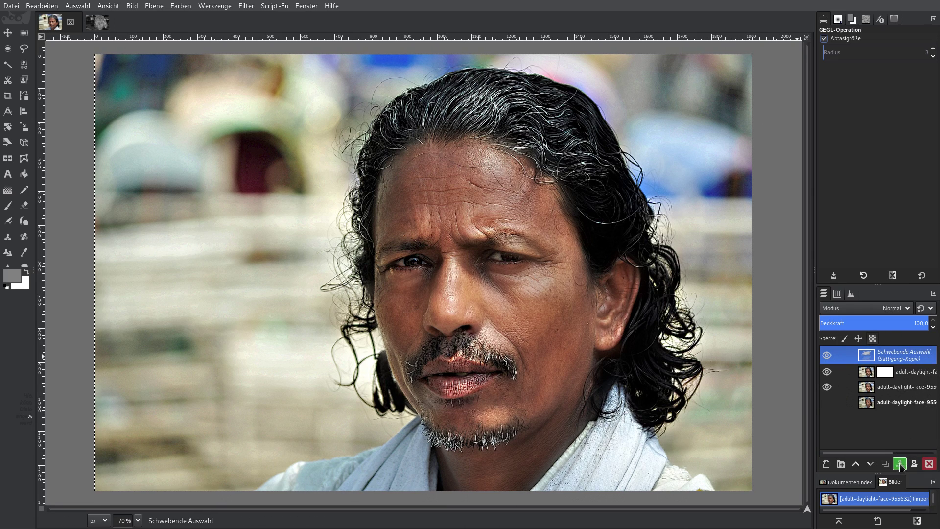
click(898, 464)
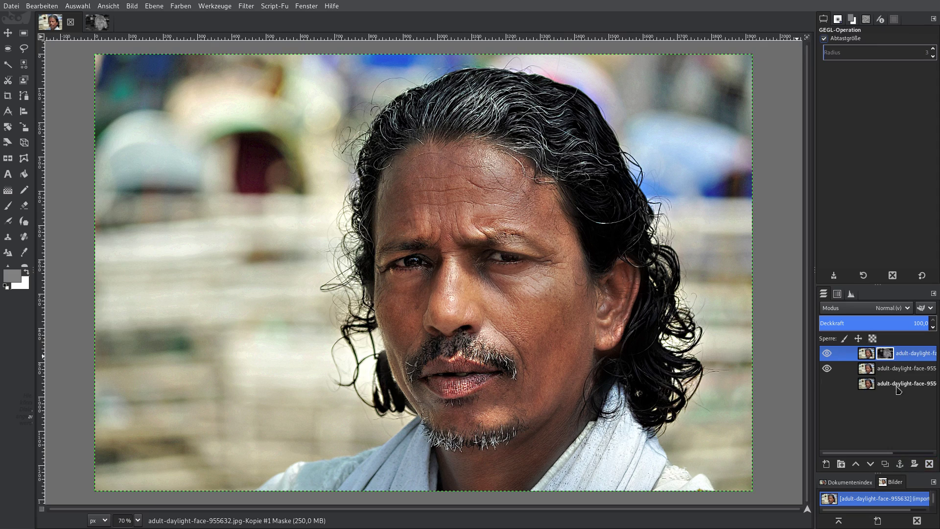
click(866, 353)
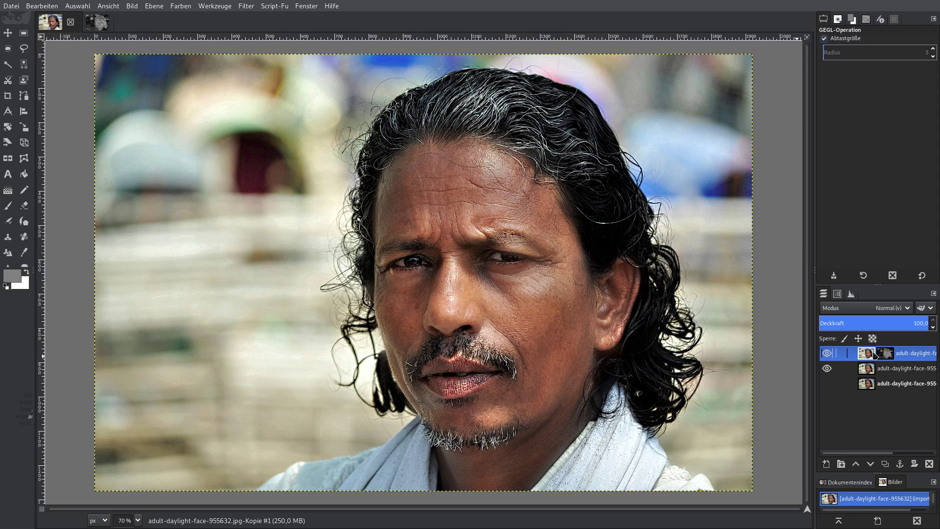
Step: Set the masked top layer's Saturation (Sättigung) scale to 1,250
click(175, 8)
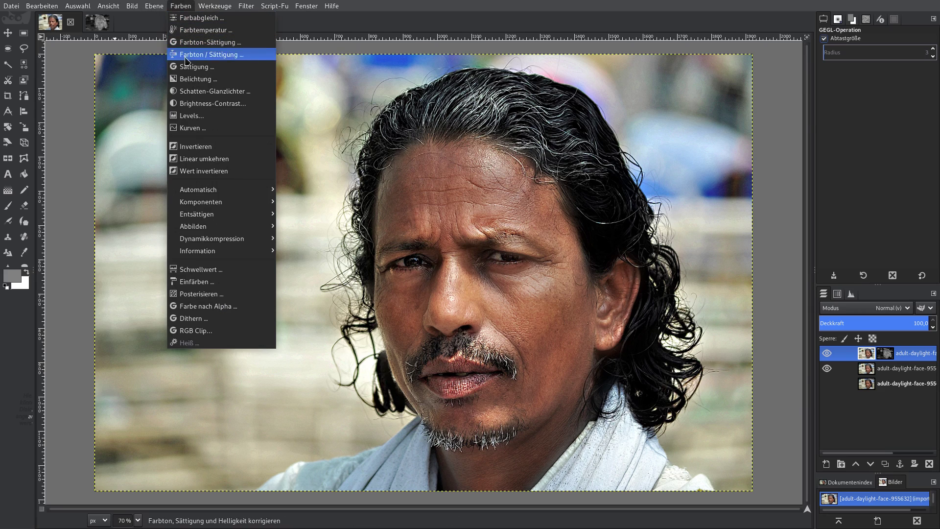
click(192, 66)
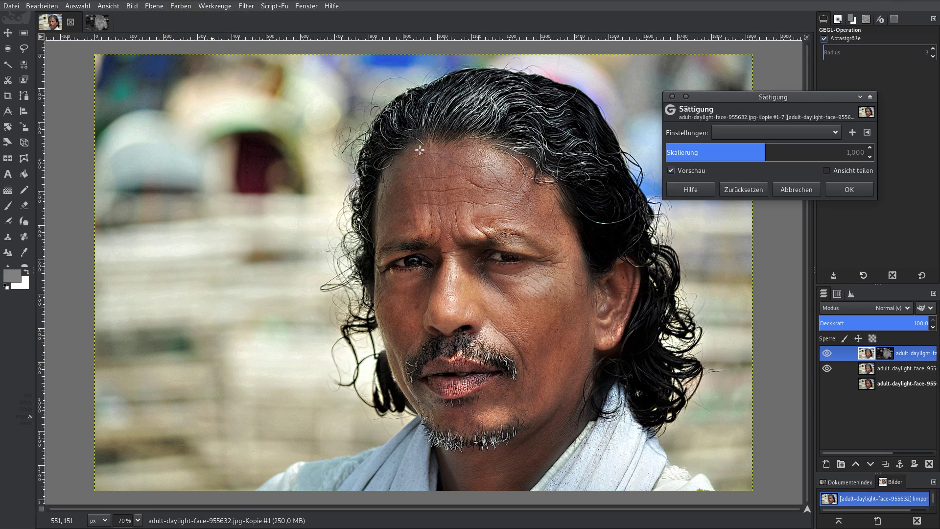
mouse_move(757, 149)
mouse_down()
mouse_move(937, 182)
mouse_move(821, 182)
mouse_up()
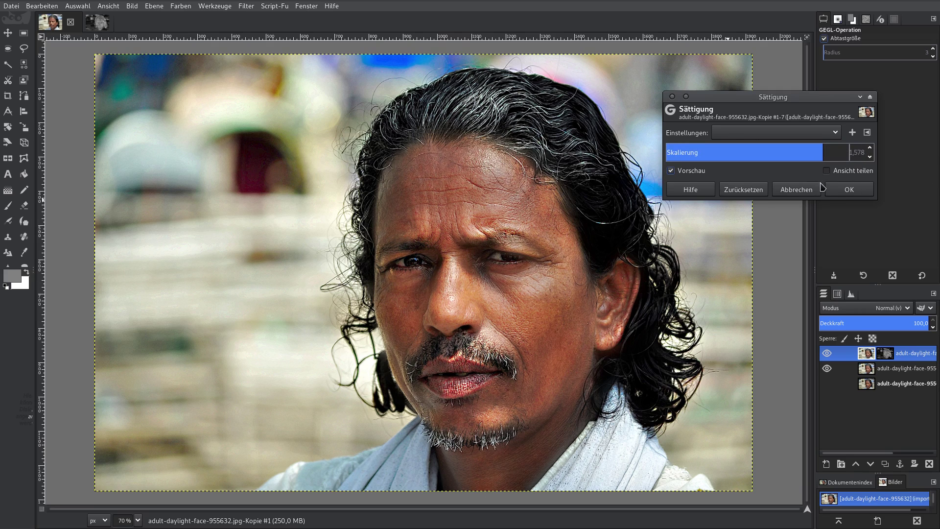
click(744, 190)
double_click(859, 153)
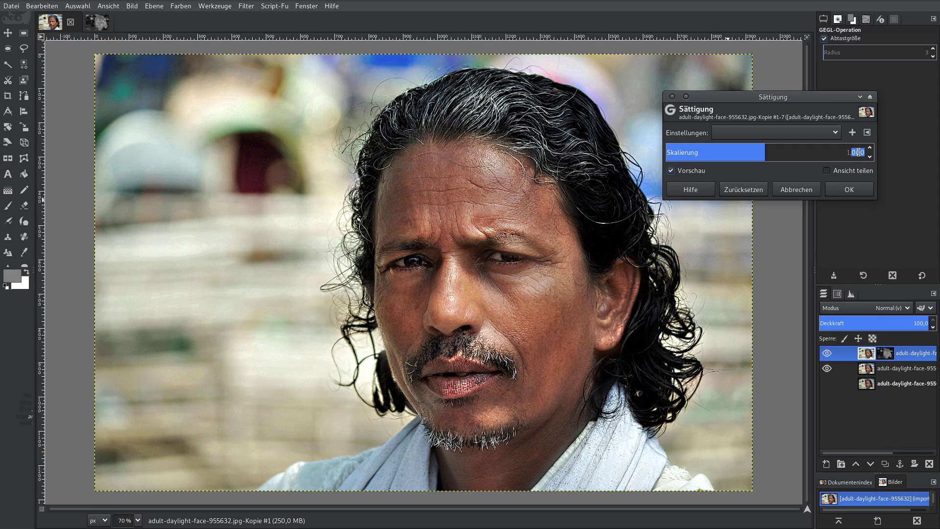
text(250)
key(Return)
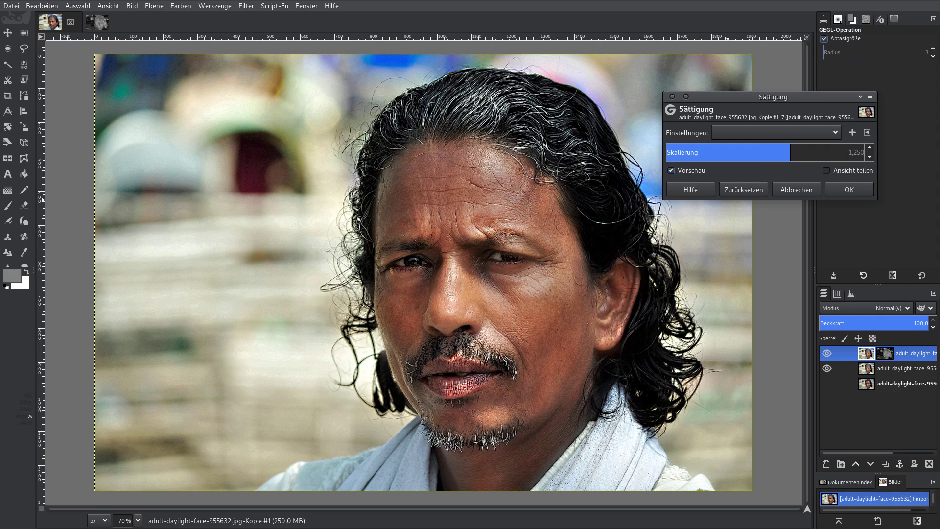
click(851, 191)
right_click(849, 356)
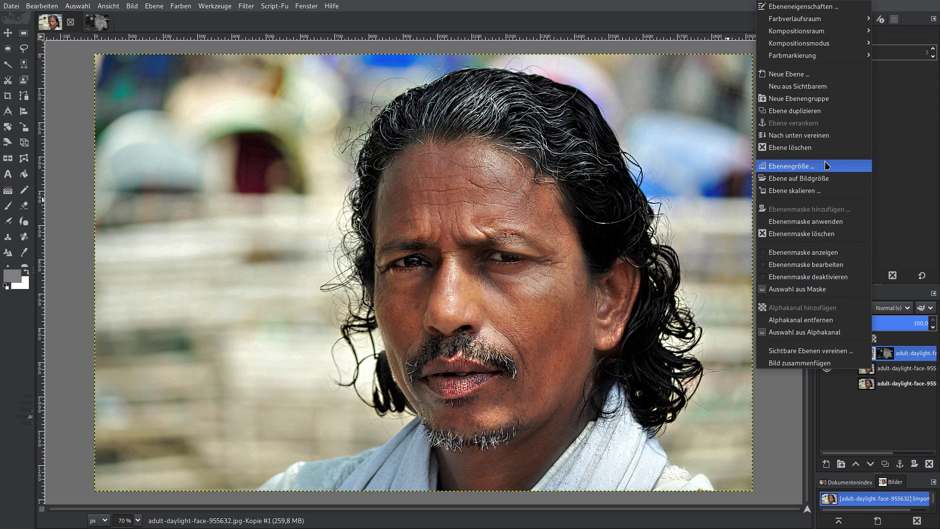
Step: Merge the saturation layer down (Nach unten vereinen) and briefly compare it with the original
click(793, 135)
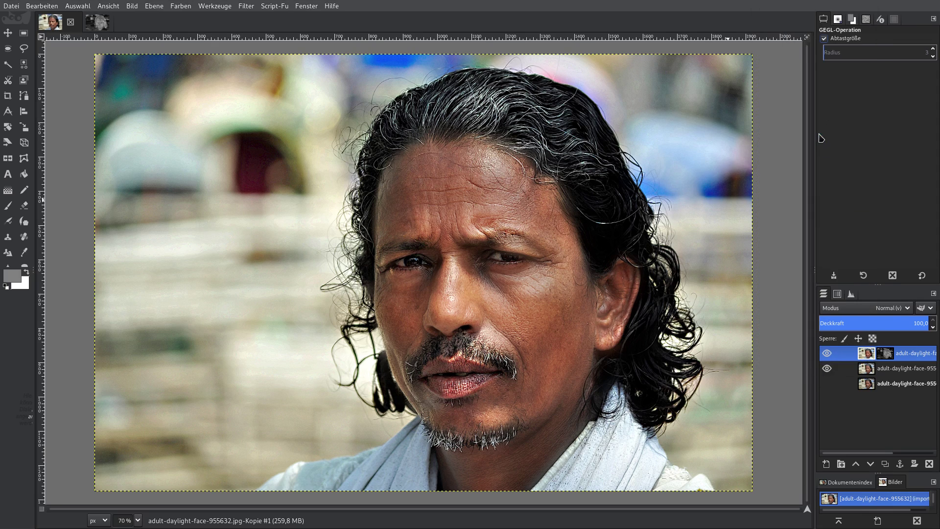
click(826, 354)
click(827, 355)
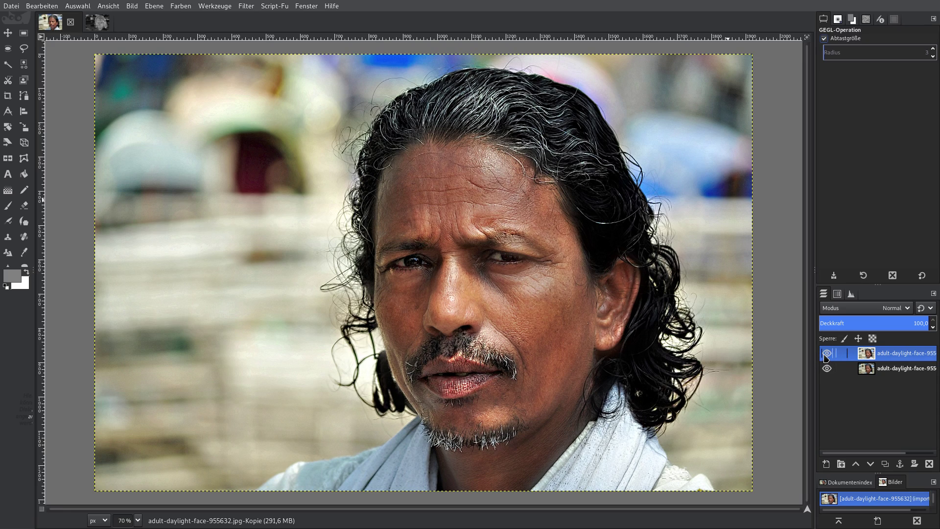
click(826, 354)
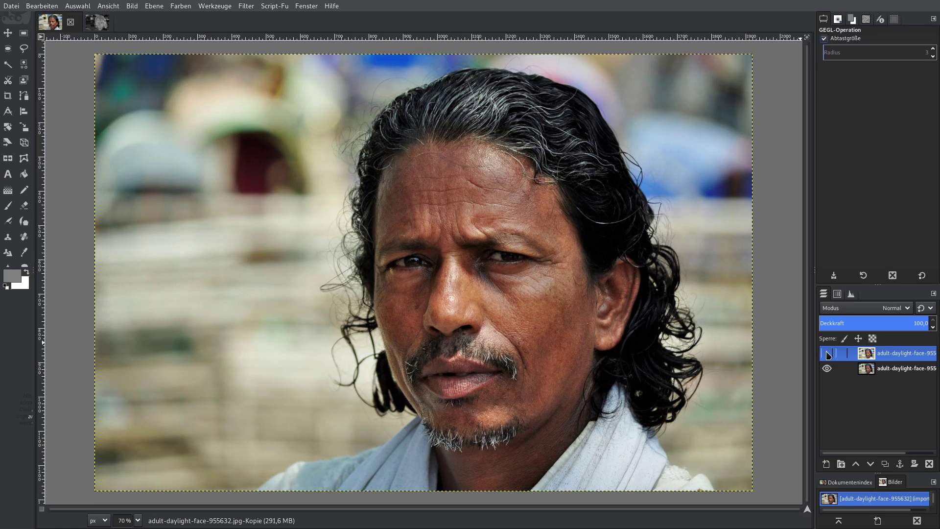
click(827, 355)
Step: Toggle the merged top layer's visibility to compare before and after, leaving it visible
click(827, 353)
click(827, 354)
click(827, 354)
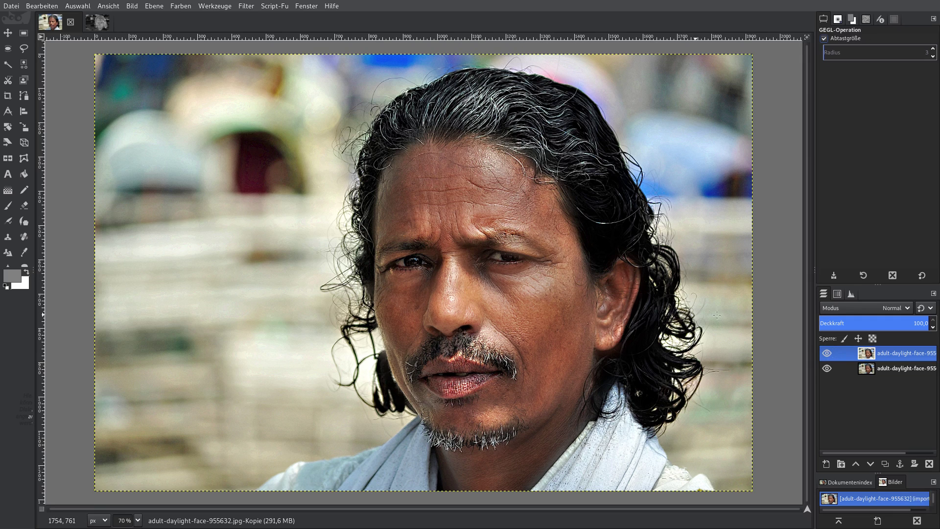
click(827, 353)
click(828, 353)
click(827, 354)
click(828, 353)
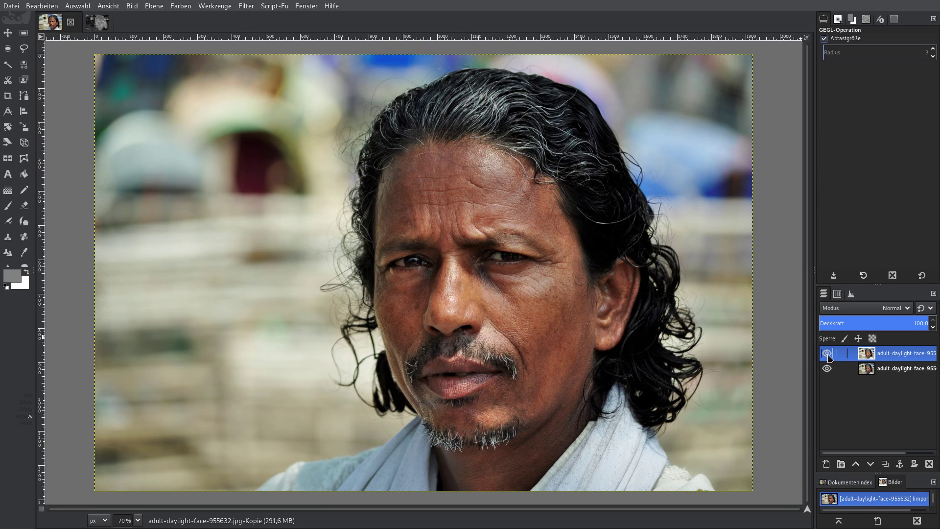
click(827, 353)
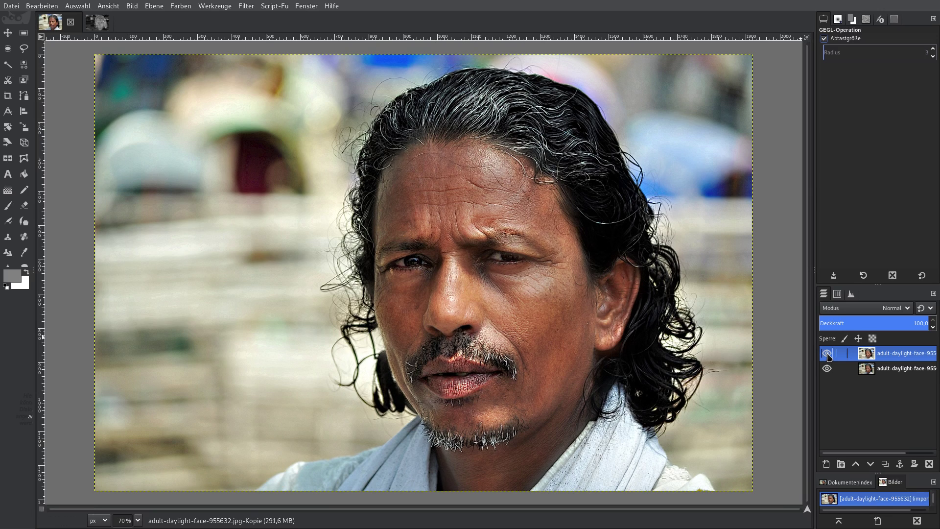
click(827, 353)
click(826, 352)
click(827, 353)
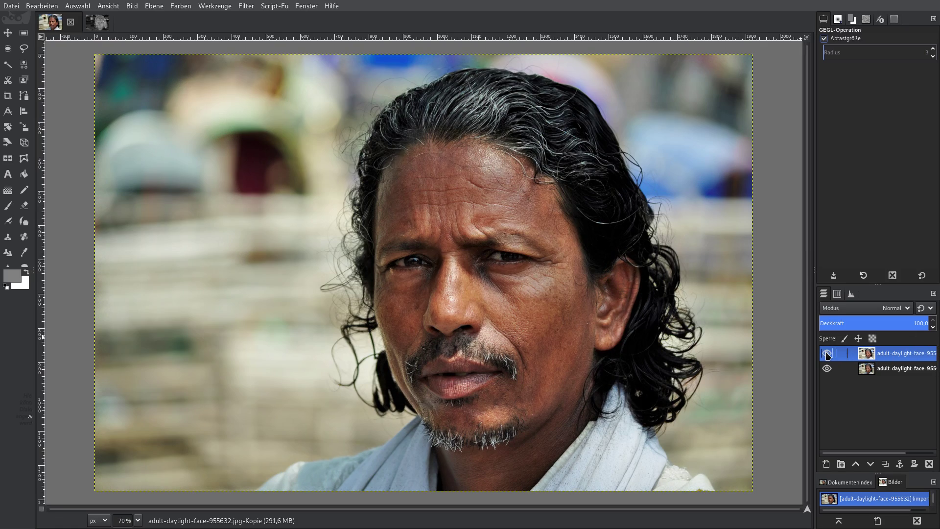
click(827, 353)
click(826, 353)
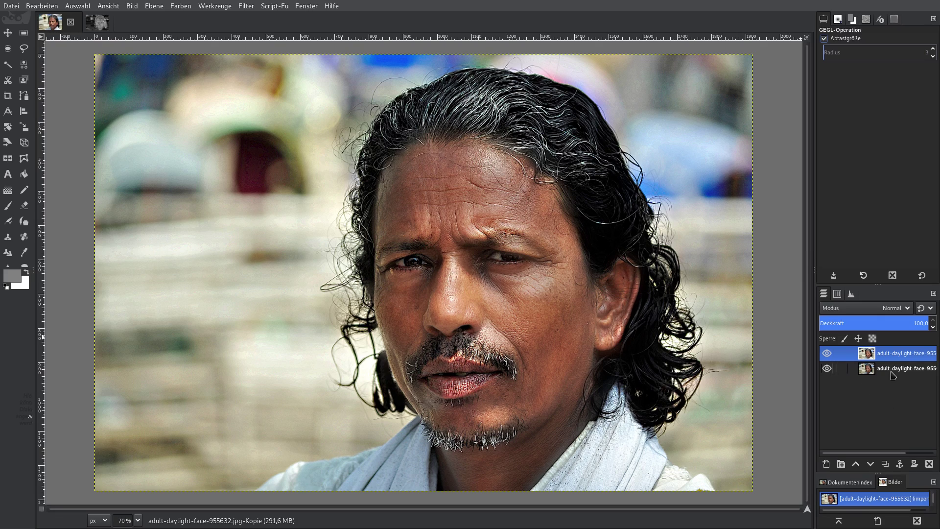